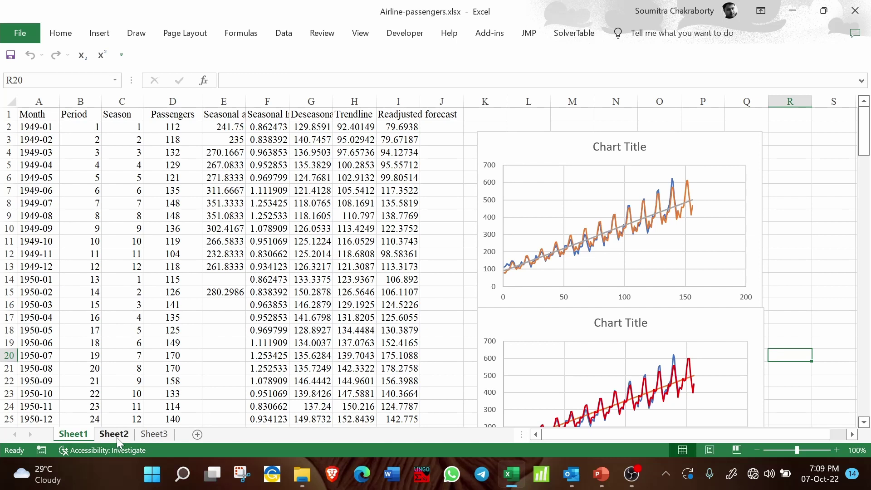
Review the moving-average seasonal forecast table and its chart on Sheet2
click(116, 438)
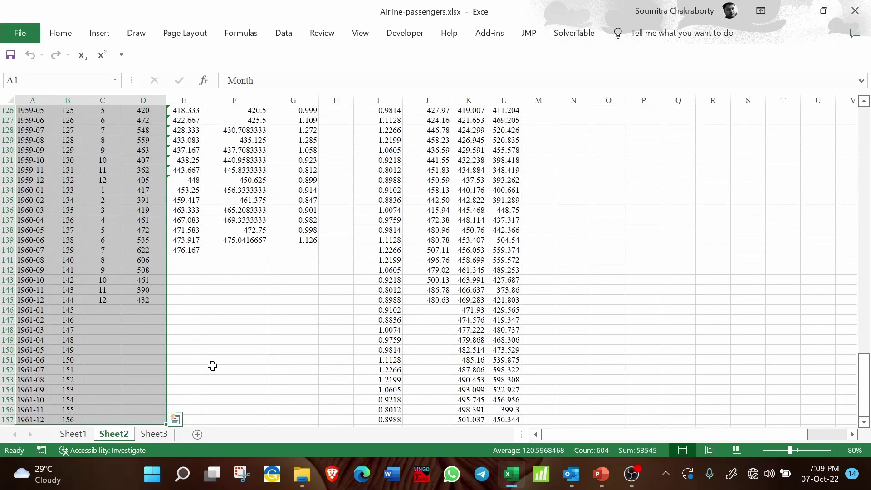
scroll(211, 364, up, 20)
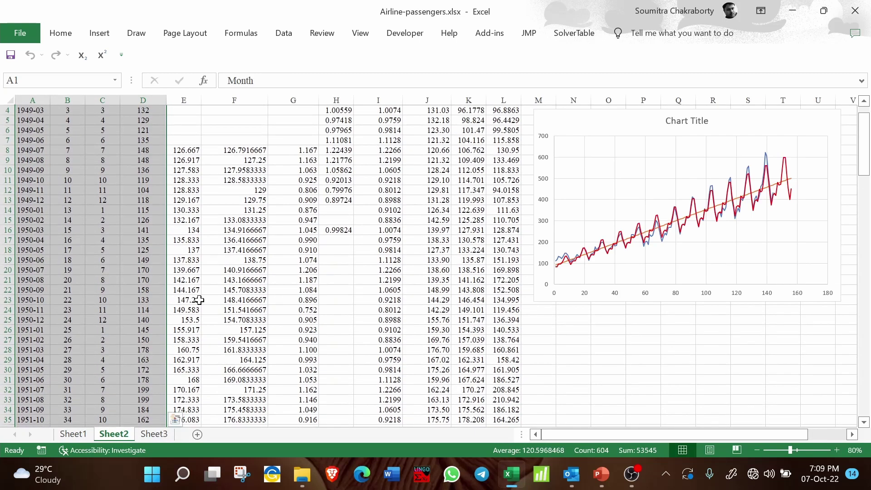
scroll(199, 300, up, 1)
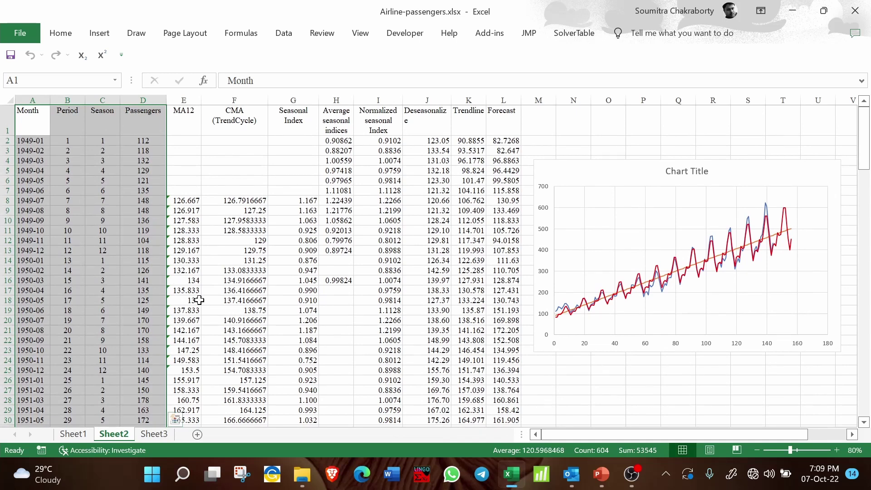
On Sheet3, plot the Passengers column as a scatter chart with straight lines and place it over columns L to R
click(154, 435)
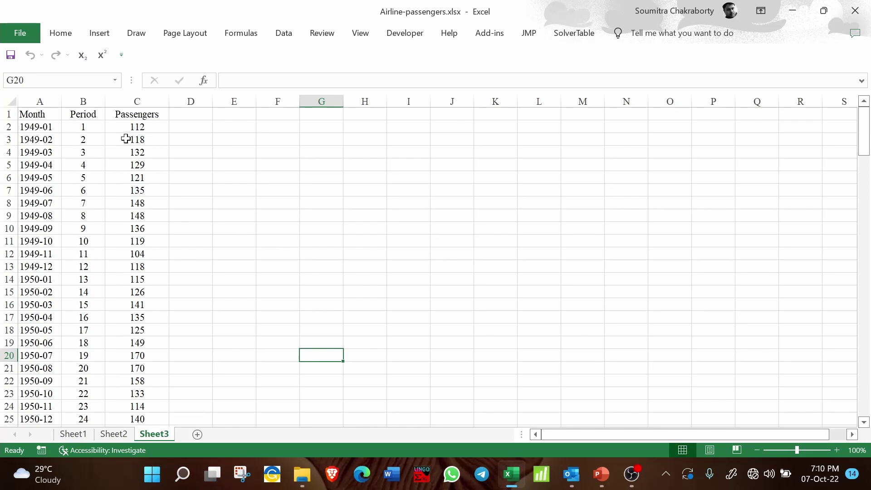
click(147, 119)
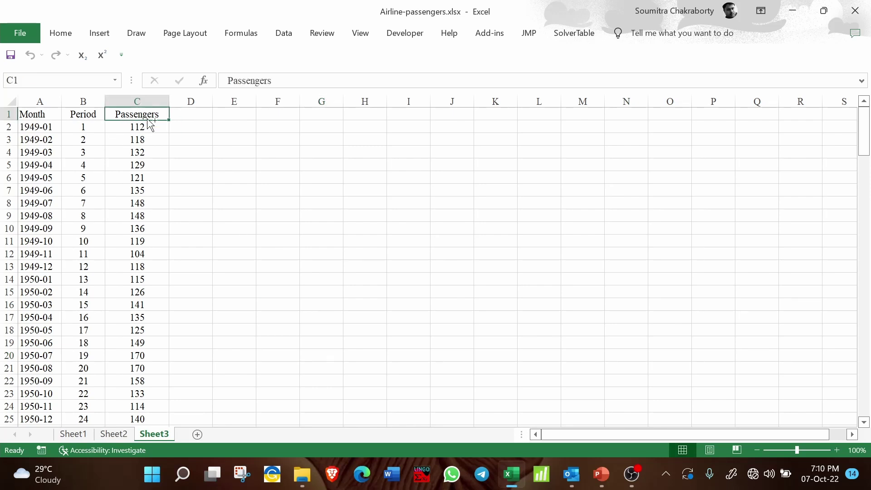
key(ctrl+shift+Down)
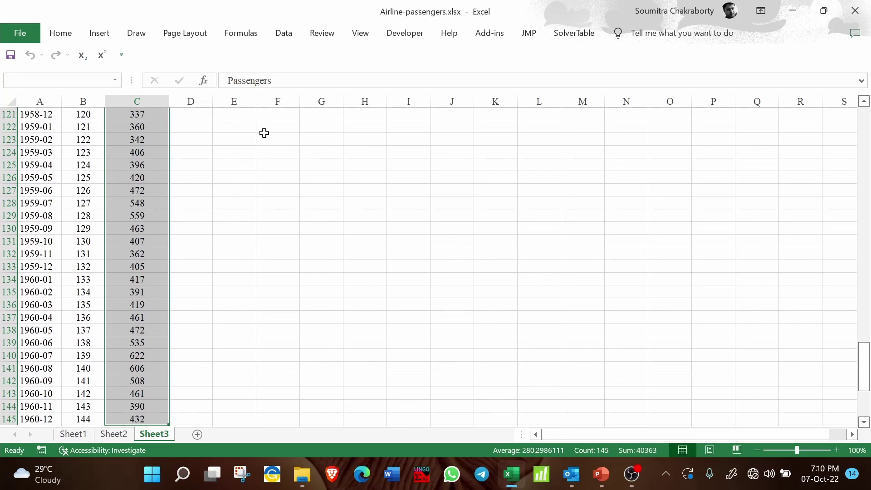
key(ctrl+BackSpace)
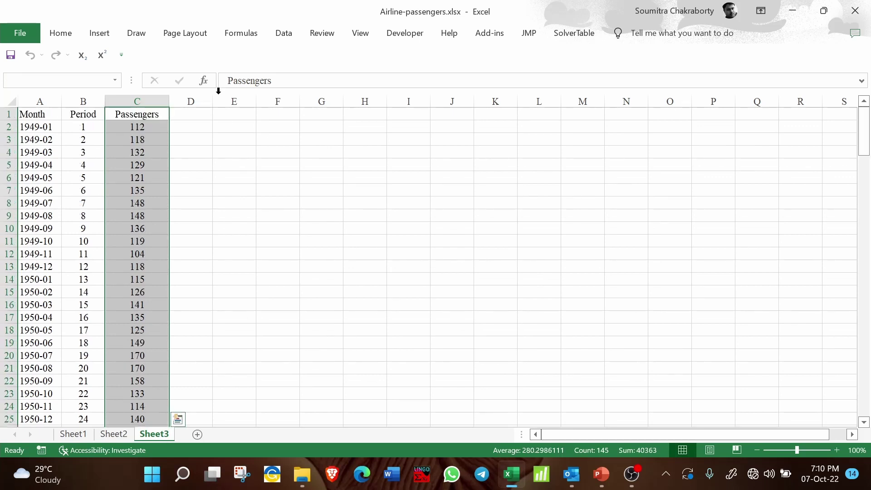
click(110, 36)
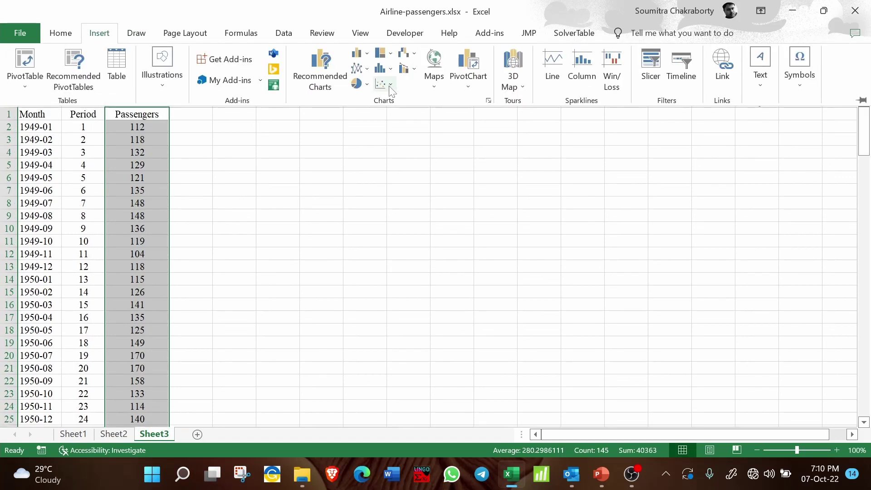
click(384, 85)
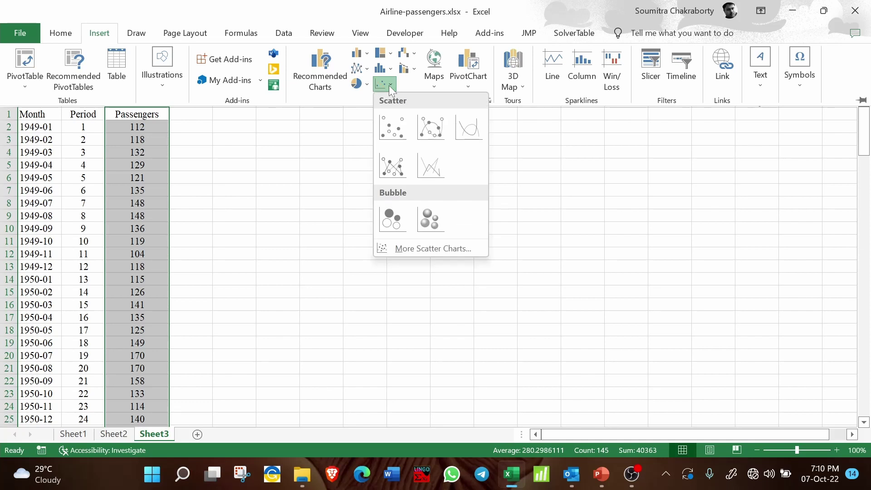
click(431, 165)
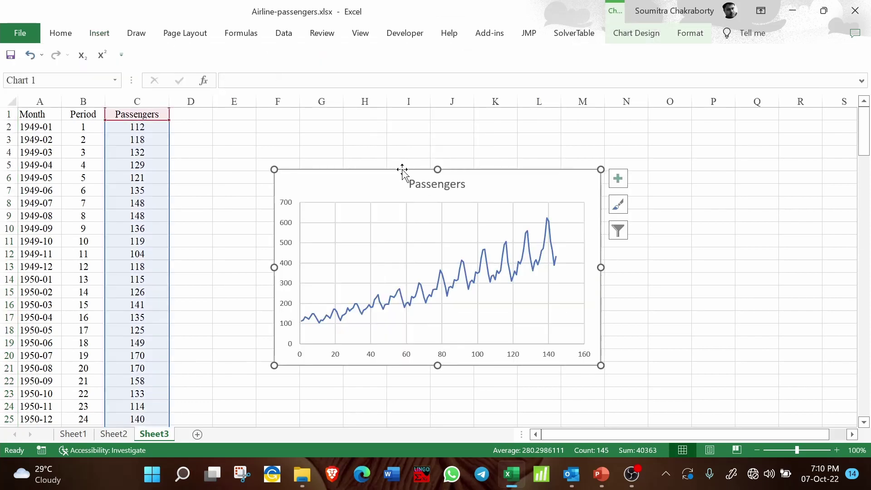
drag(410, 168, 657, 113)
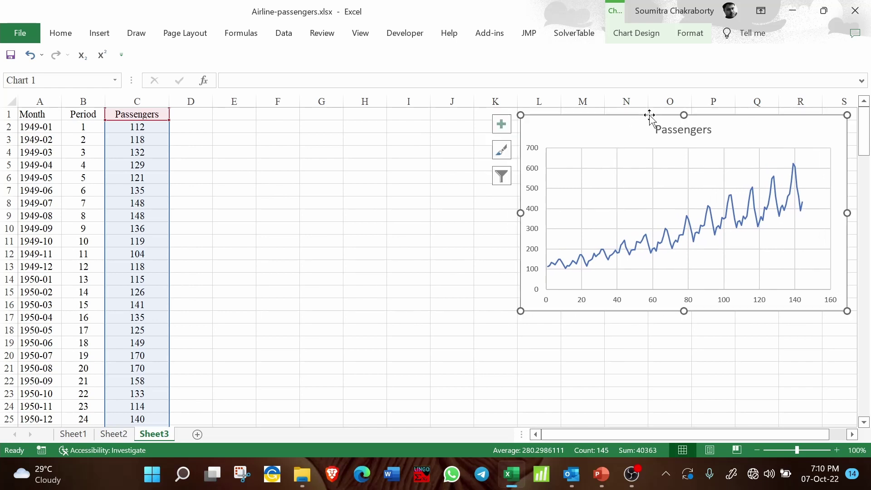
click(367, 230)
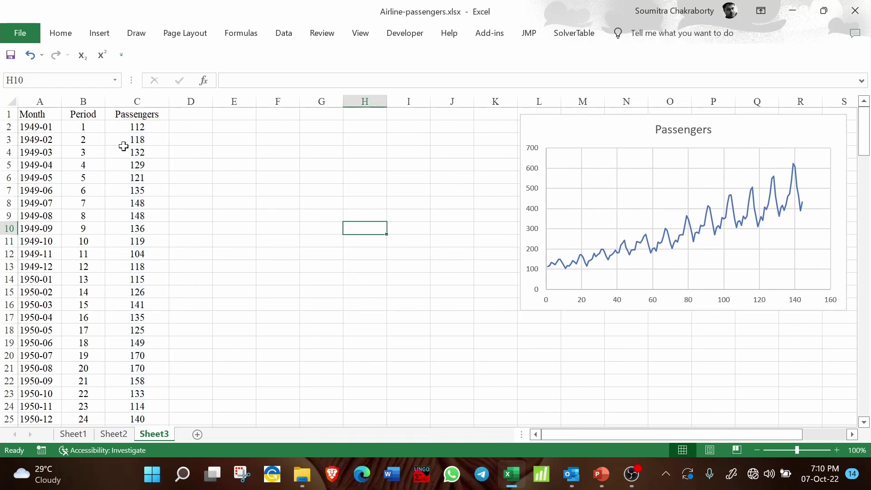
Reorder the data so that the Period column follows the Passengers column
click(90, 101)
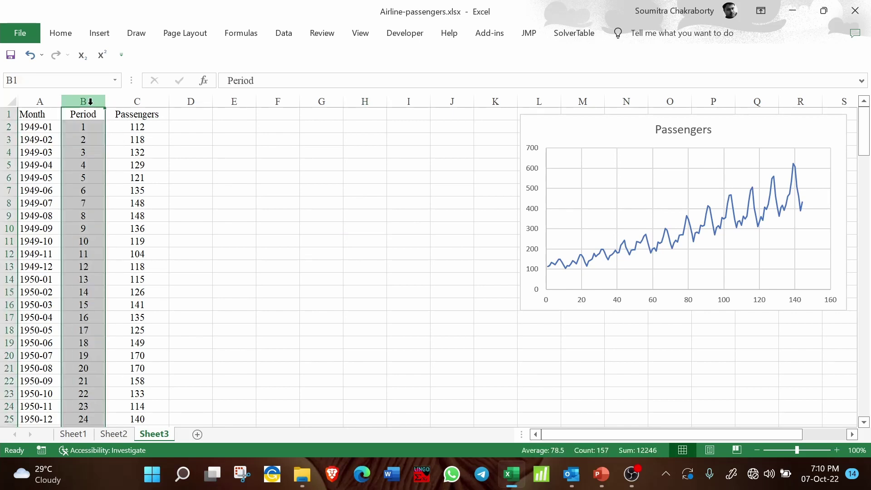
key(ctrl+c)
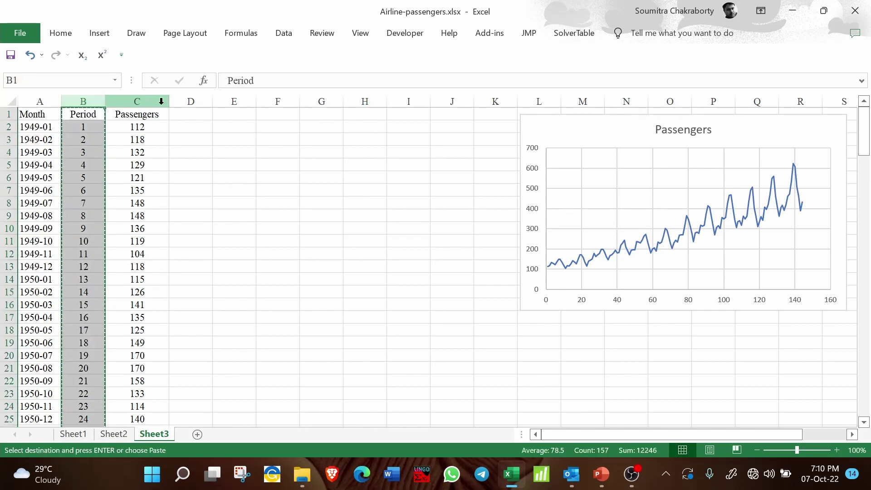
click(191, 101)
right_click(192, 101)
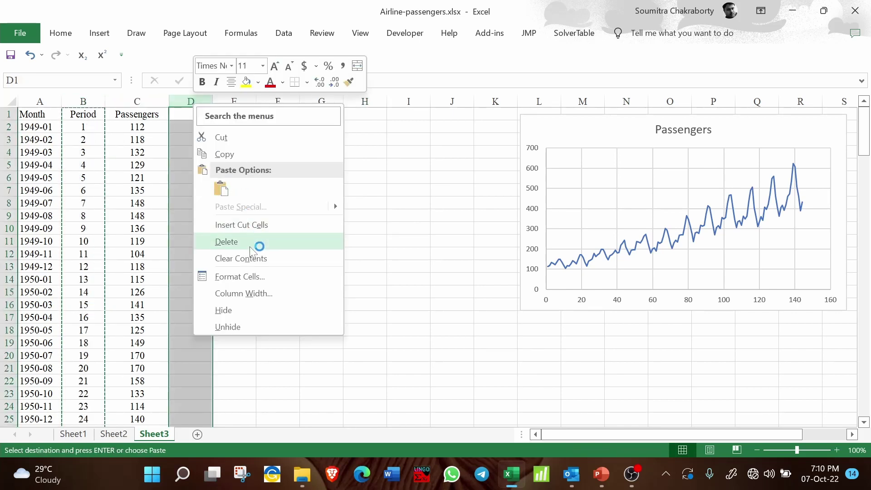
click(260, 226)
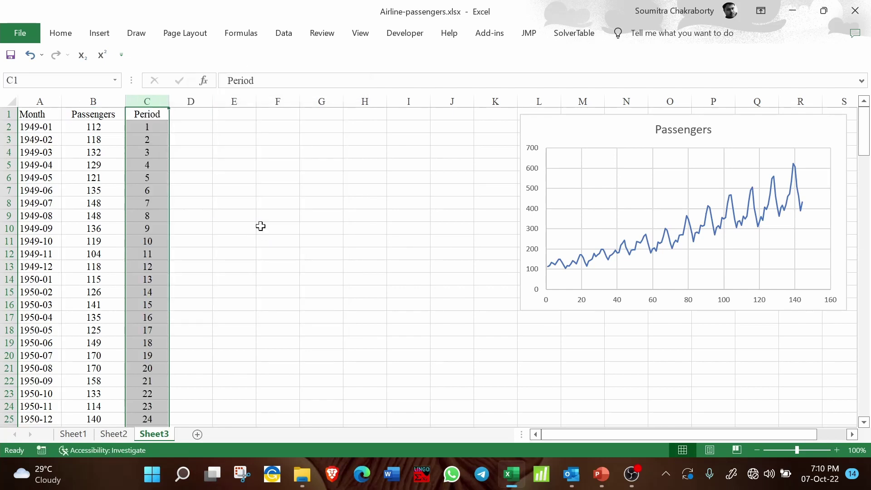
click(94, 100)
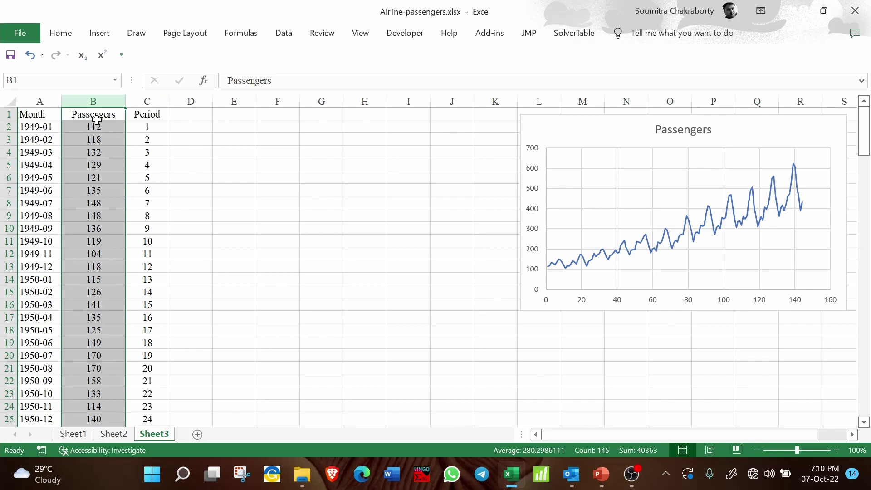
click(154, 96)
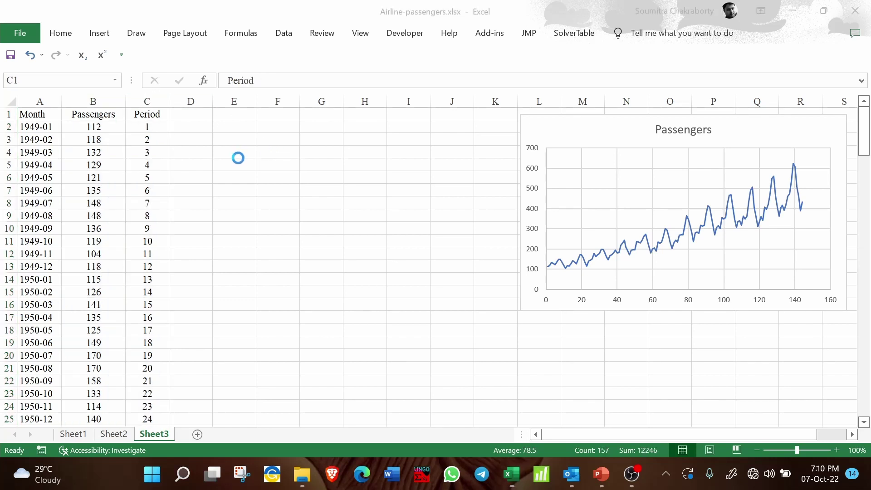
Fill the headers x1 to x11 across D1:N1 and move the Passengers chart clear of them
click(190, 115)
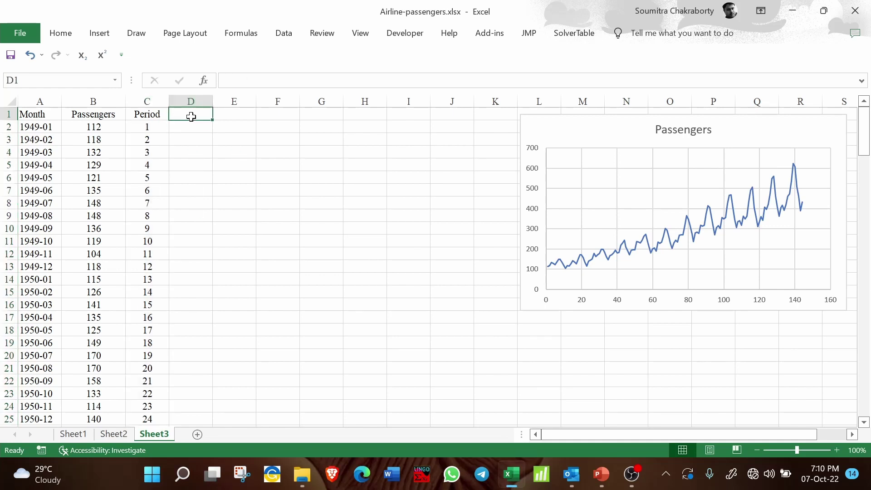
text(x1)
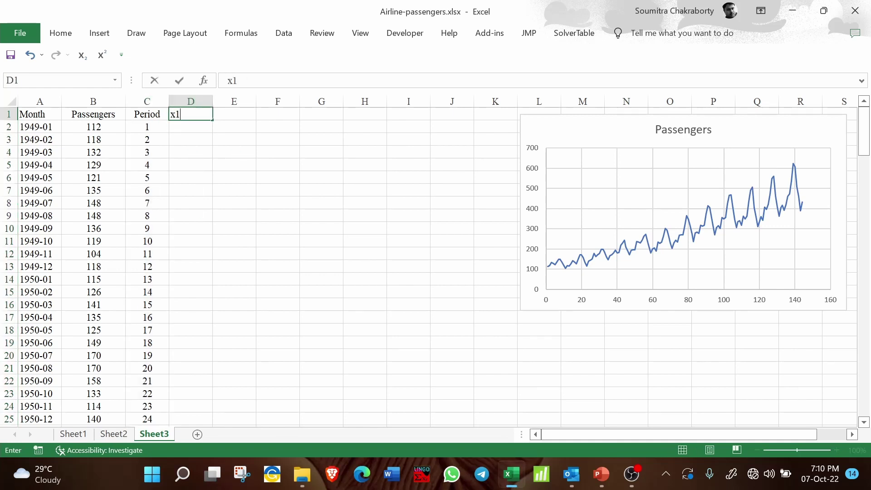
key(Return)
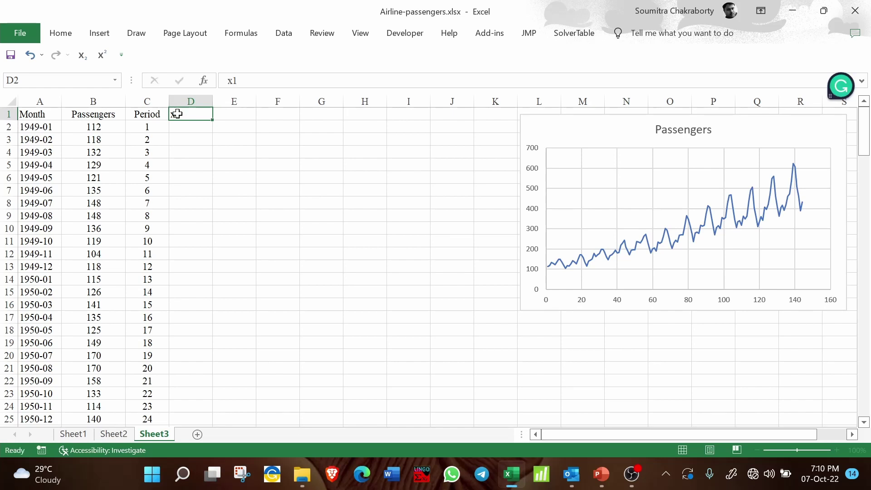
click(181, 115)
drag(213, 120, 658, 154)
click(521, 149)
drag(522, 149, 654, 161)
Narrow columns D to N to an equal width and center their contents
drag(191, 101, 586, 102)
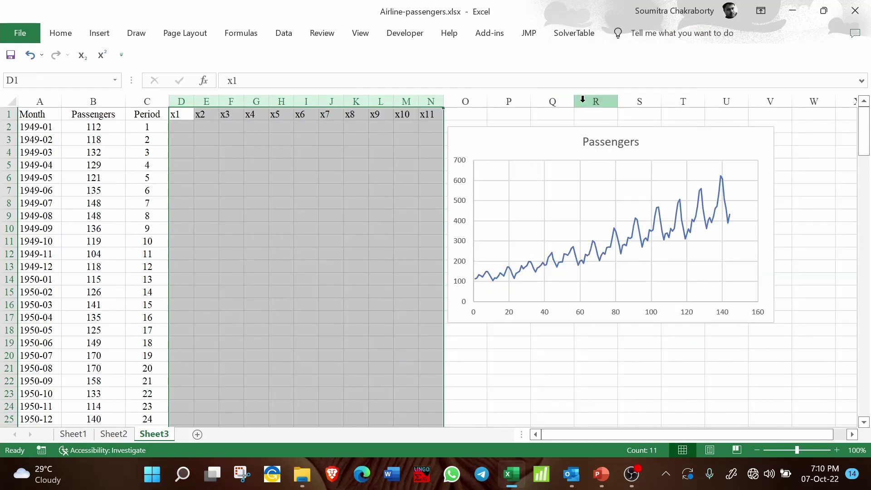
click(70, 41)
click(241, 80)
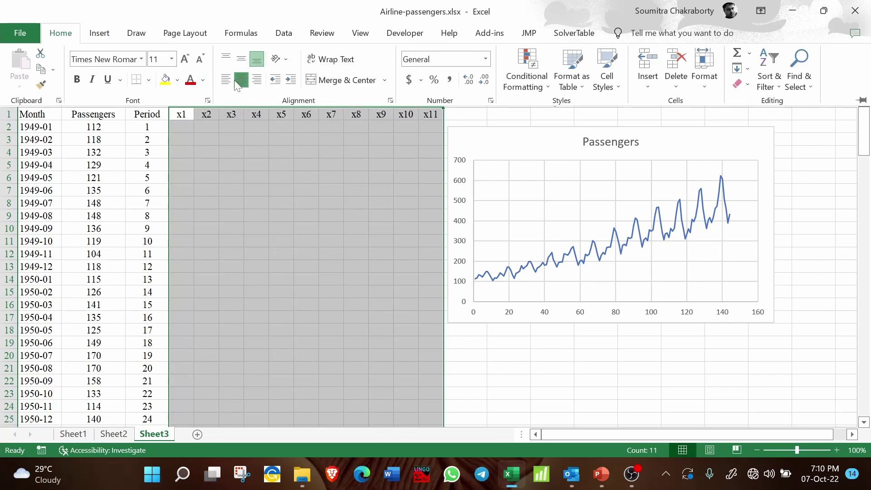
Fill D2:N13 with 0 for the first twelve periods and shift the Passengers chart away from the table
click(188, 123)
text(1)
key(Tab)
text(0)
key(Tab)
click(183, 125)
key(Tab)
click(183, 125)
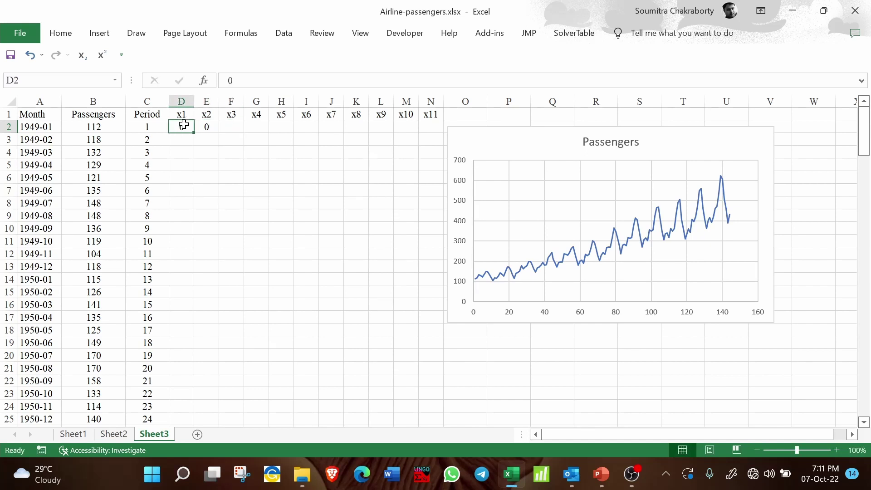
drag(195, 132, 440, 268)
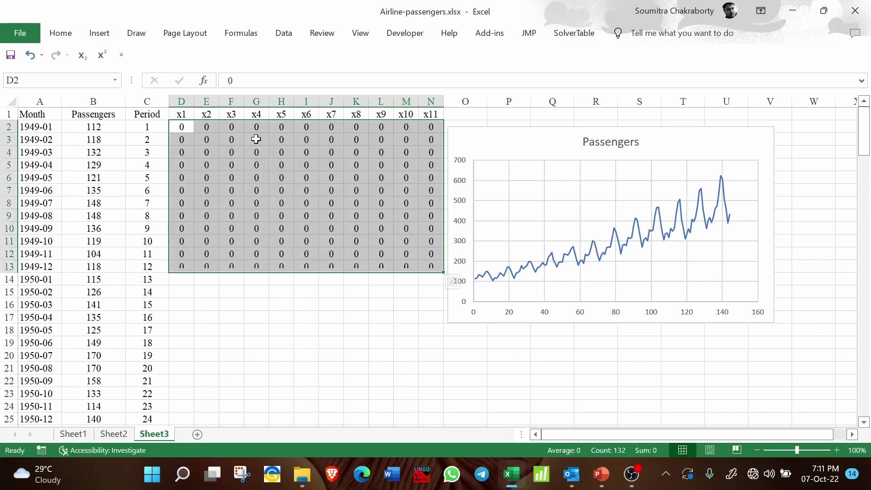
drag(509, 130, 540, 127)
Enter 1 diagonally in D2, E3, F4, G5 and H6 as the x1 to x5 dummies for periods 1 to 5
click(178, 126)
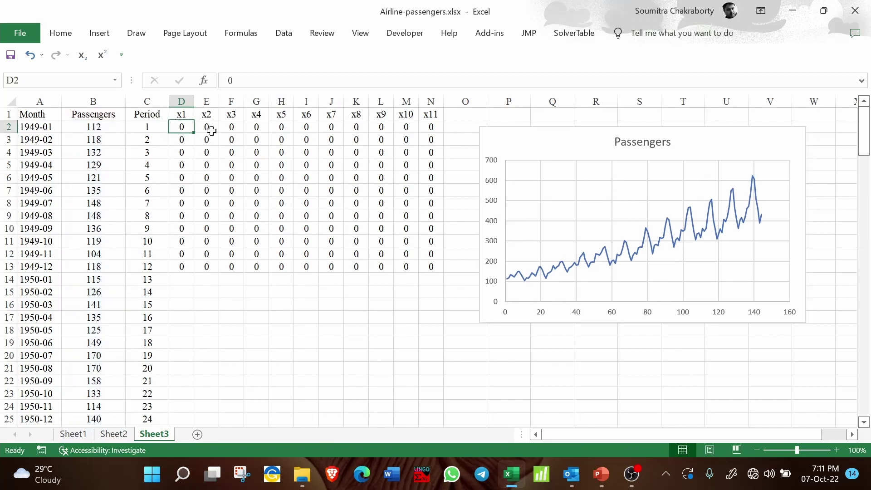
key(XF86AudioMute)
text(1)
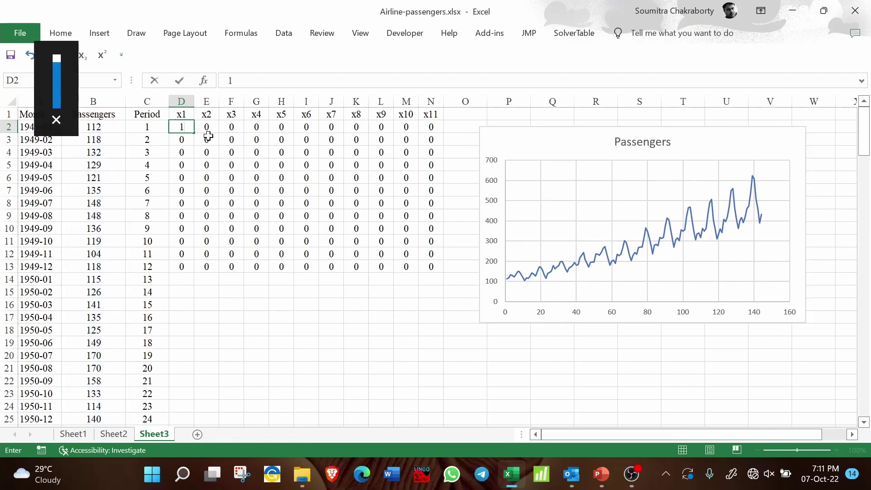
click(207, 139)
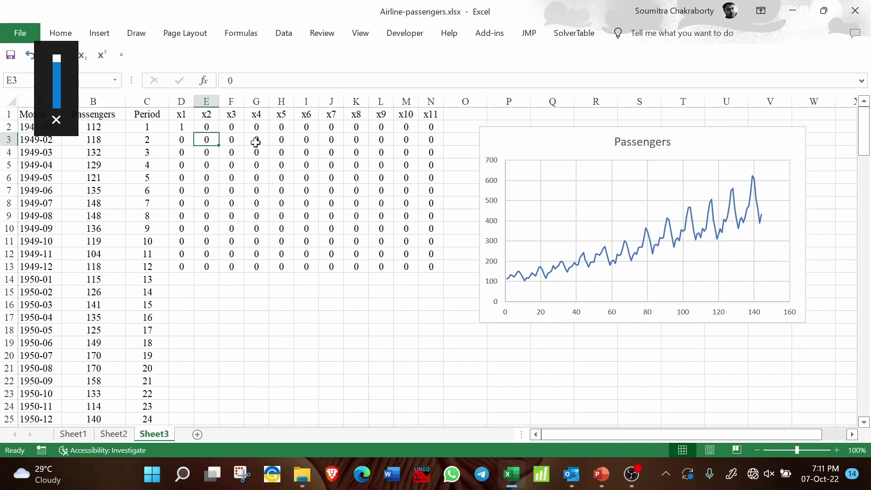
text(1)
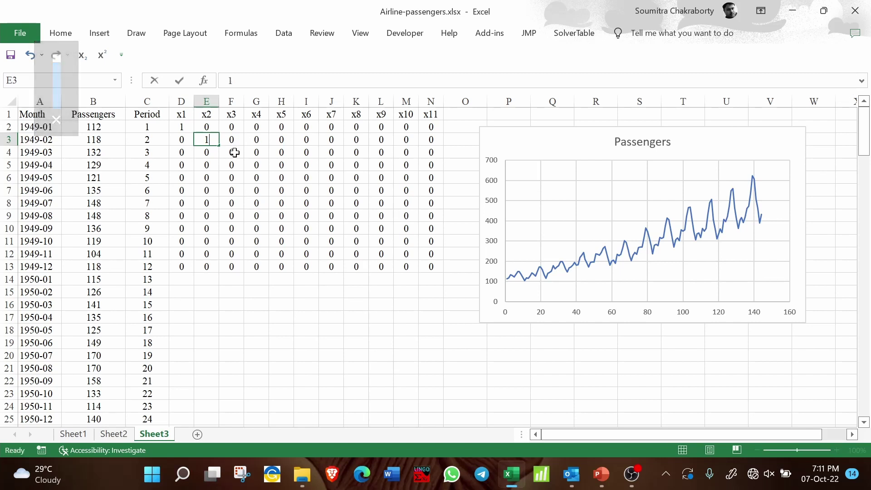
click(234, 152)
text(1)
click(260, 165)
text(0)
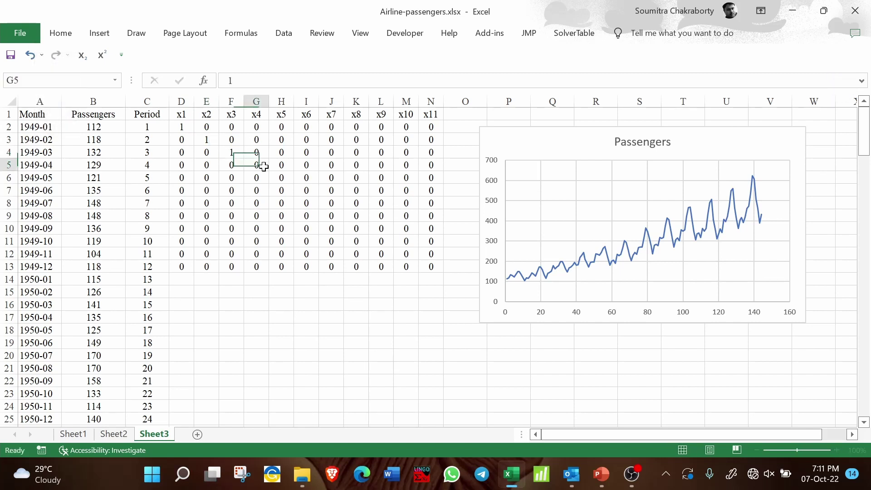
key(BackSpace)
text(1)
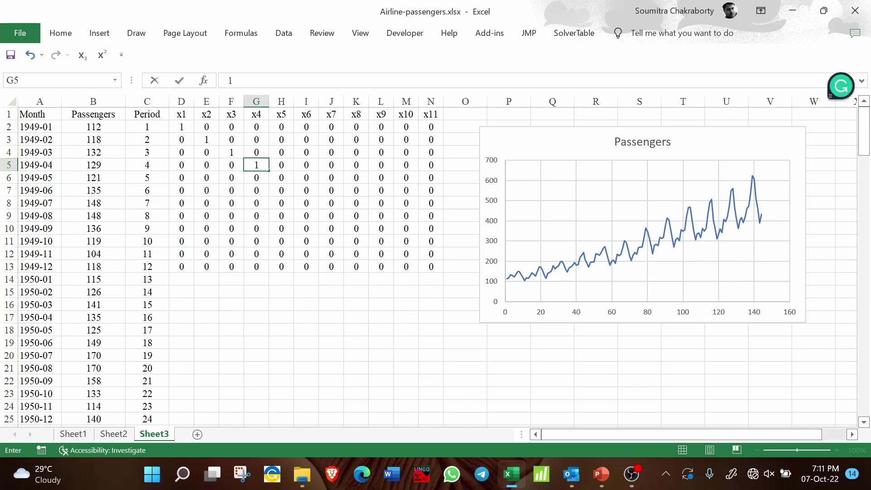
click(285, 178)
text(1)
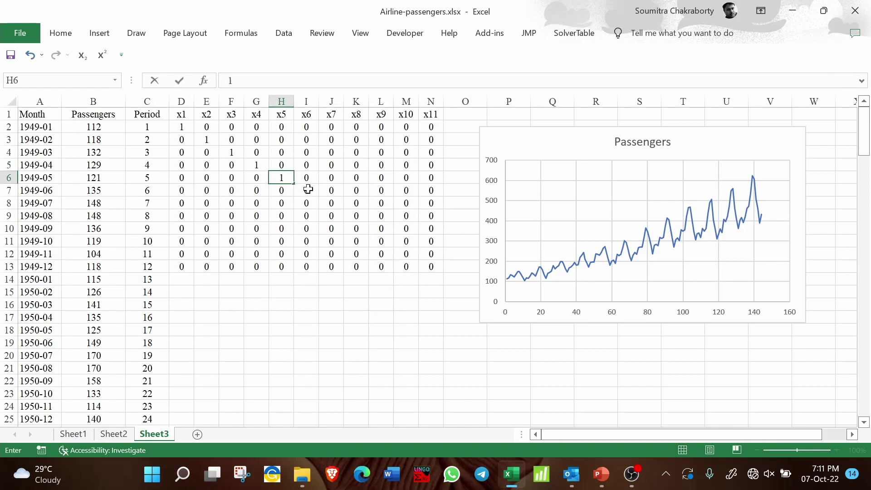
Continue the diagonal of 1s in I7, J8, K9, L10, M11 and N12 for dummies x6 to x11
click(304, 188)
text(1)
click(331, 203)
text(1)
click(359, 217)
text(1)
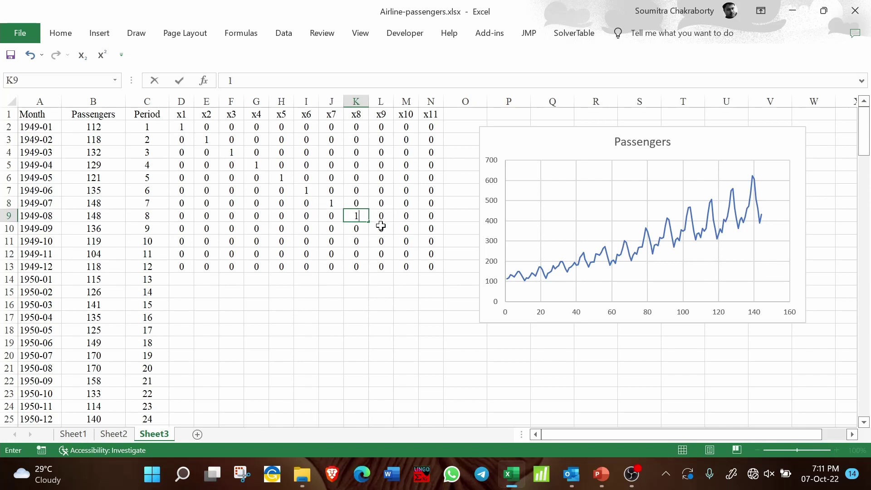
click(381, 227)
text(1)
click(403, 241)
text(1)
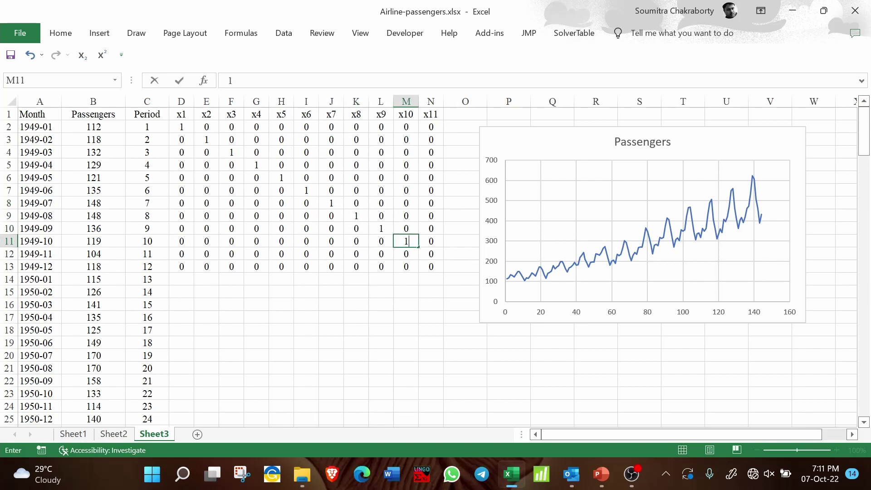
click(423, 254)
text(1)
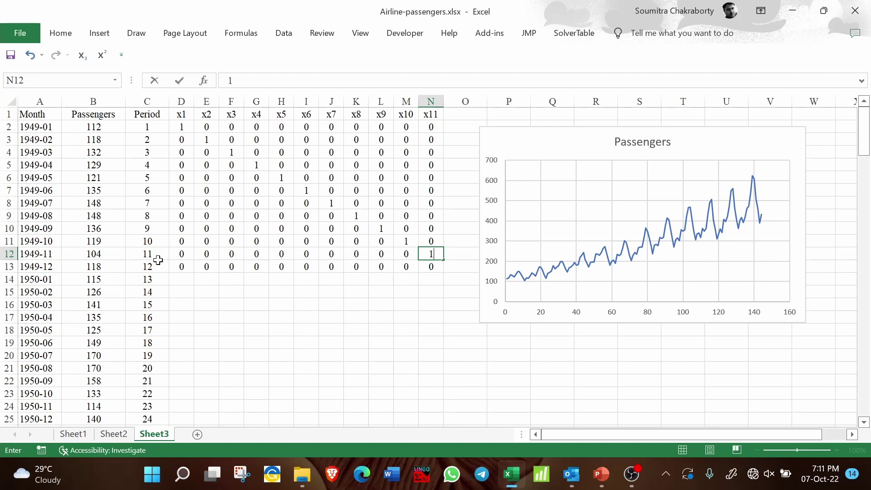
Copy the 1949 dummy block D2:N13 to the 1950 rows starting at D14
click(10, 267)
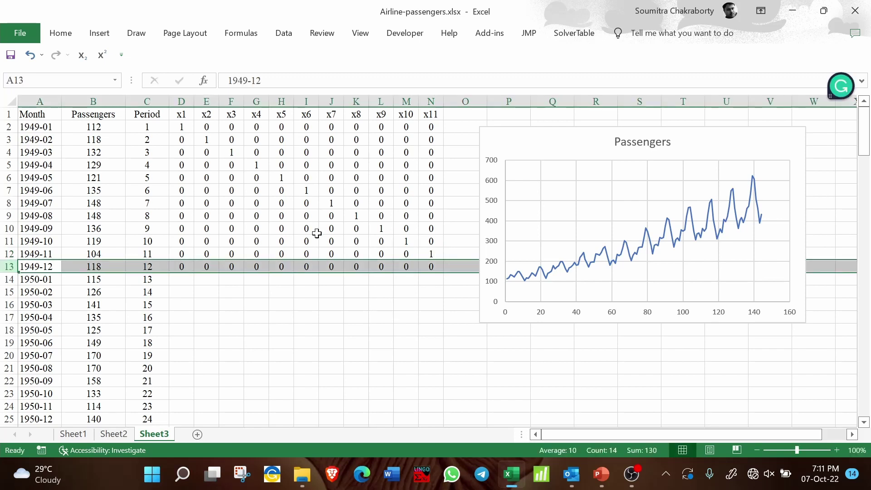
click(188, 268)
drag(189, 268, 433, 272)
drag(187, 127, 431, 264)
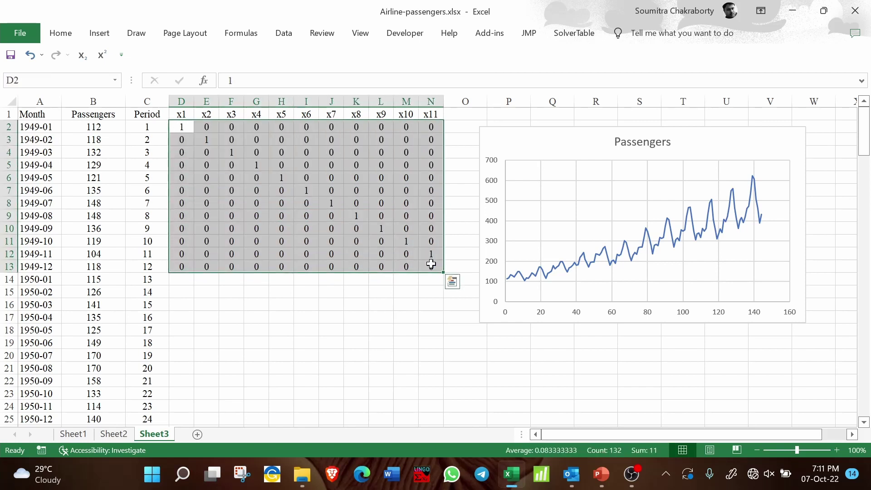
key(ctrl+c)
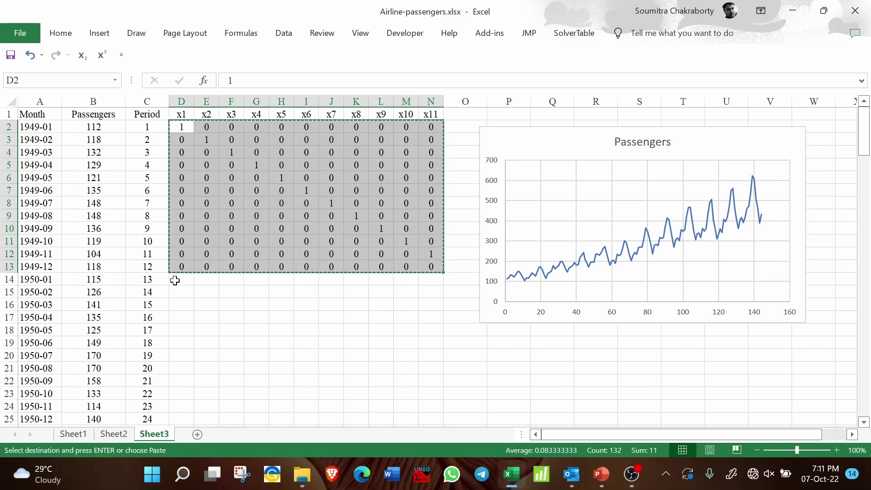
click(175, 280)
key(ctrl+v)
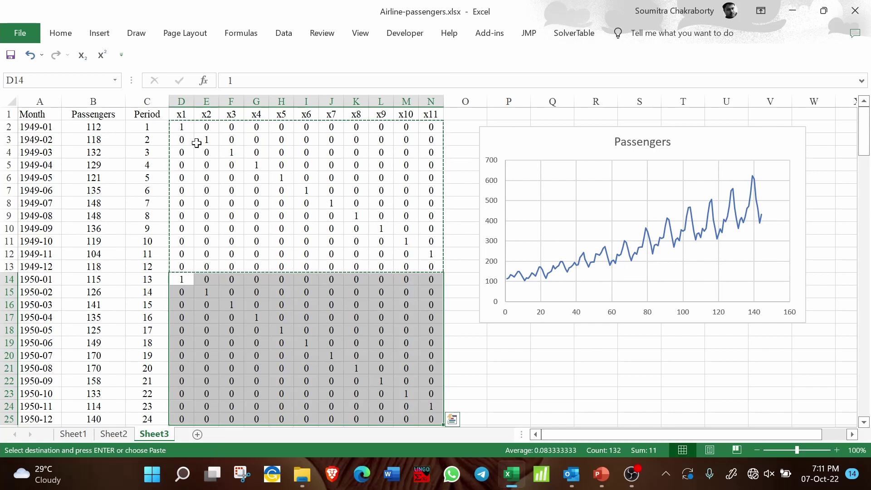
Copy the two-year dummy block D2:N25 and paste it at D26 and D50 to cover 1951 through 1954
drag(179, 125, 420, 366)
key(ctrl+c)
click(179, 379)
key(ctrl+v)
scroll(254, 358, down, 7)
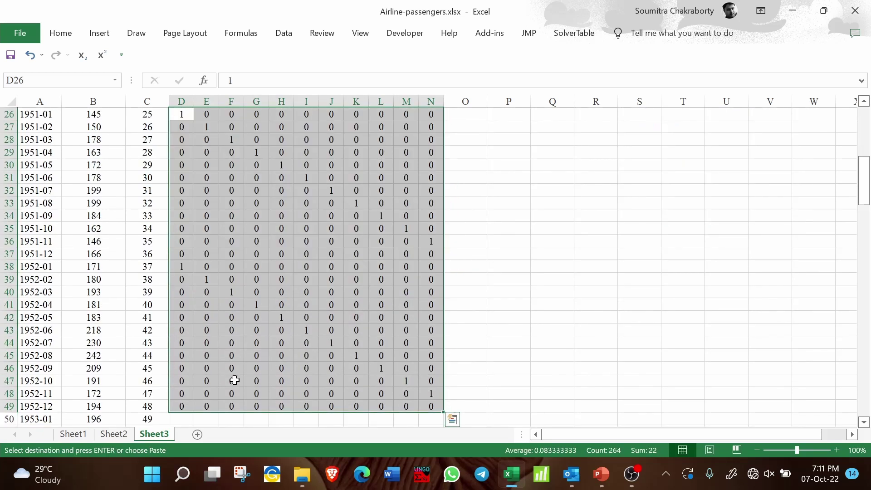
click(193, 417)
key(ctrl+v)
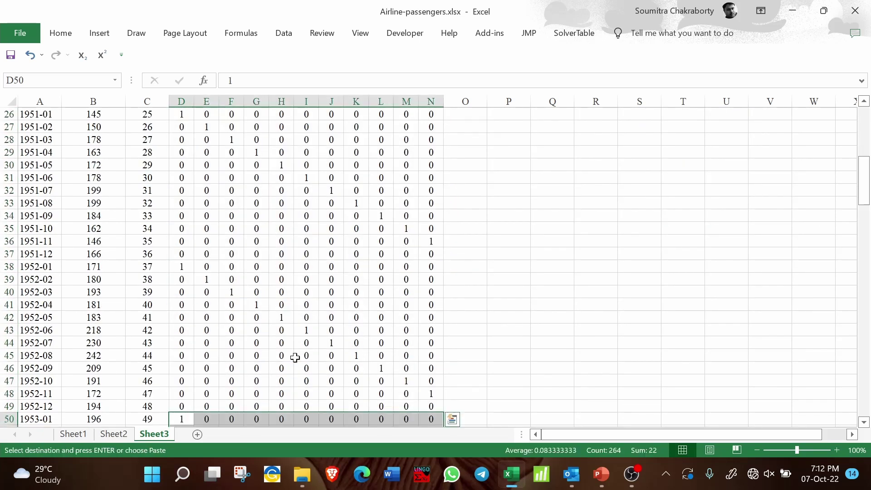
Paste the two-year dummy block at D74 and D98 to cover 1955 through 1958
scroll(295, 357, down, 9)
scroll(295, 358, down, 5)
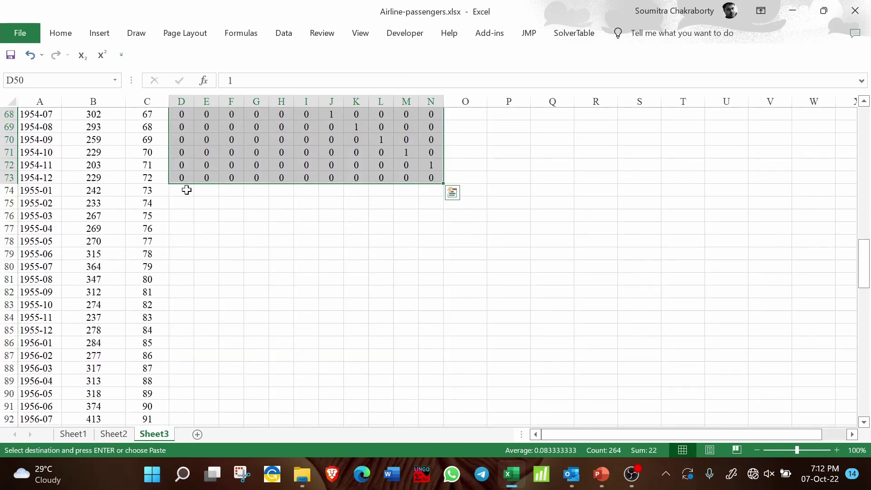
click(181, 189)
key(ctrl+v)
scroll(181, 189, up, 5)
scroll(185, 187, down, 3)
scroll(185, 188, down, 7)
click(189, 295)
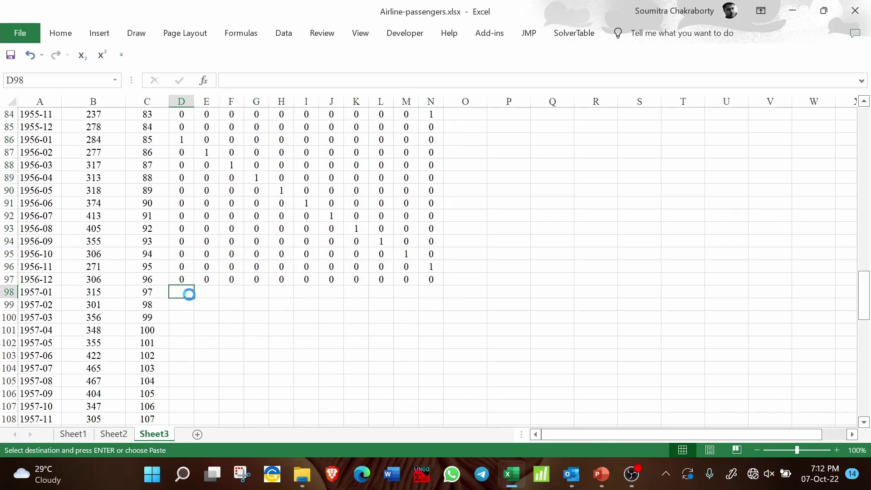
key(ctrl+v)
Paste the two-year dummy block at D122 and D146 to cover 1959 onward, including the 1961 forecast months
scroll(186, 294, down, 7)
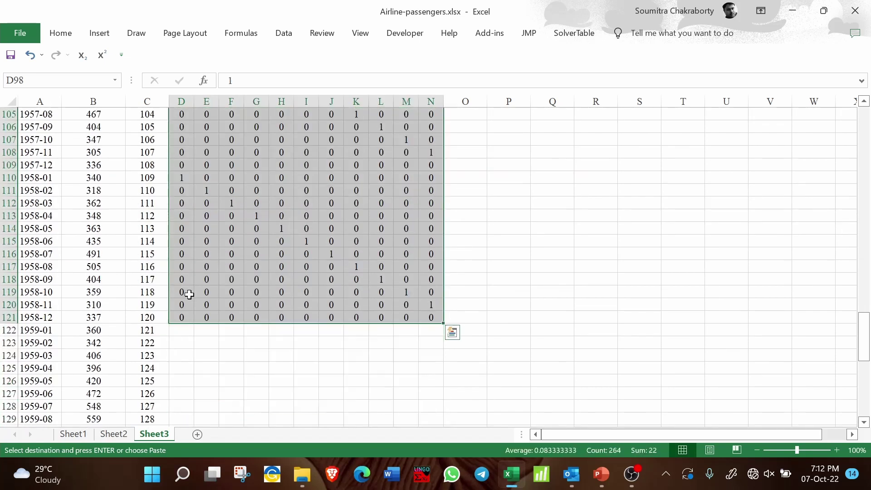
click(184, 329)
key(ctrl+v)
scroll(184, 329, down, 7)
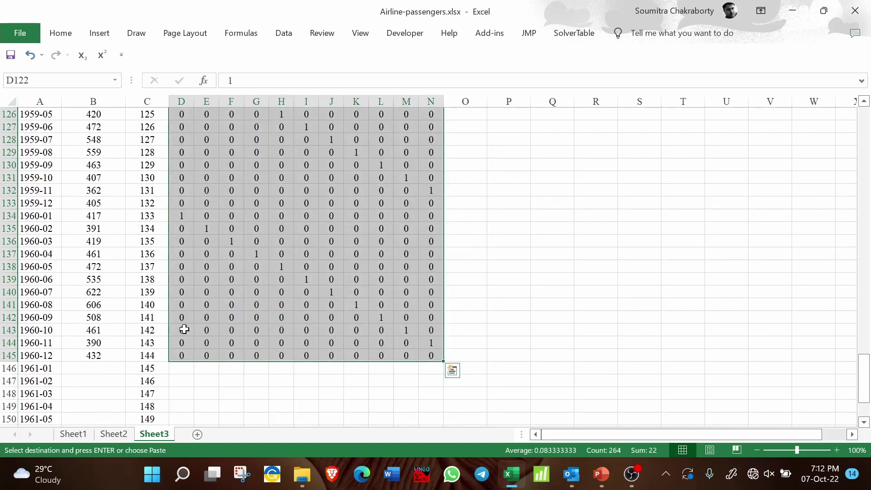
click(182, 367)
key(ctrl+v)
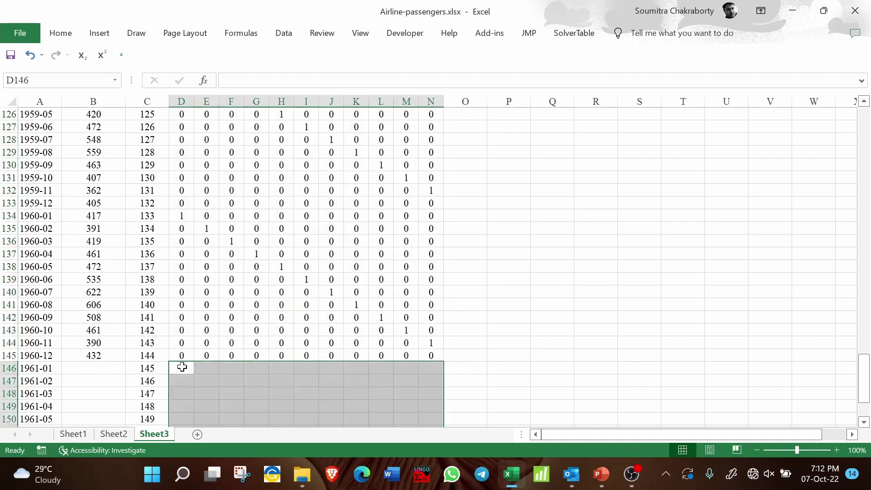
Clear the surplus dummy values in D158:N169, below the last month 1961-12
scroll(245, 330, up, 6)
scroll(266, 325, down, 3)
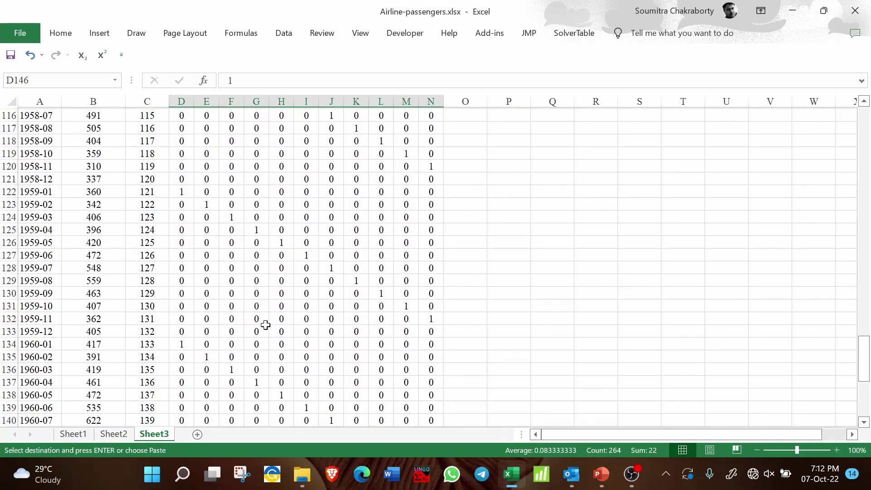
scroll(266, 325, down, 14)
scroll(265, 325, up, 2)
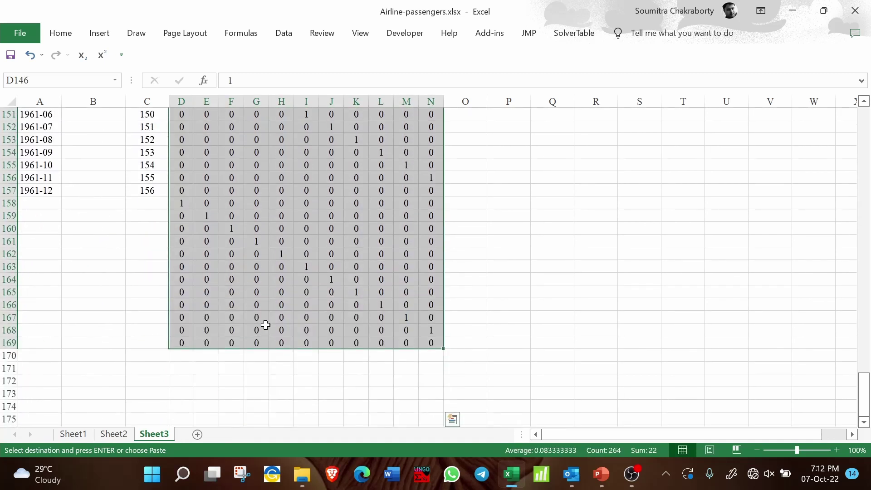
scroll(266, 325, up, 7)
scroll(265, 325, down, 7)
drag(180, 202, 426, 338)
key(Delete)
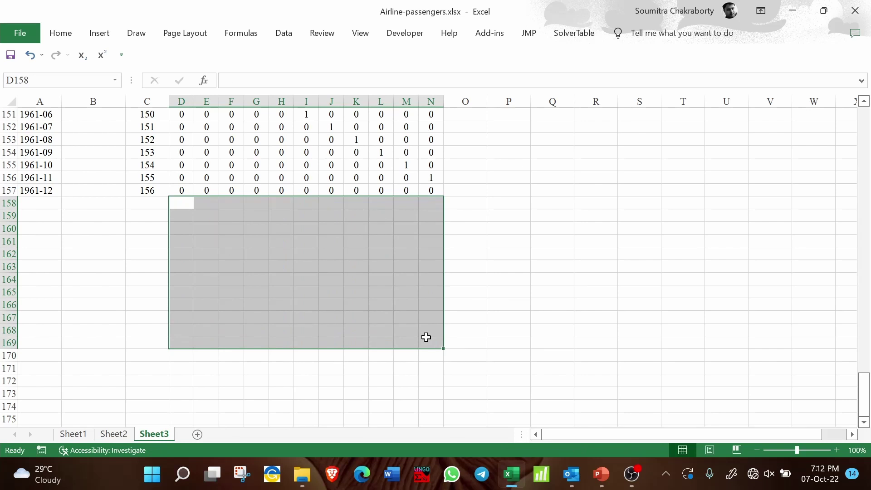
Open the Regression tool from the Data Analysis add-in
scroll(426, 337, up, 20)
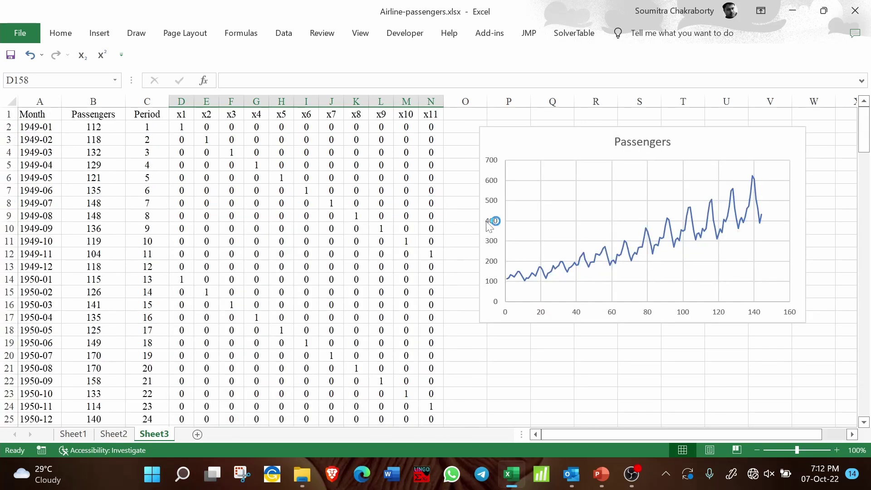
click(463, 219)
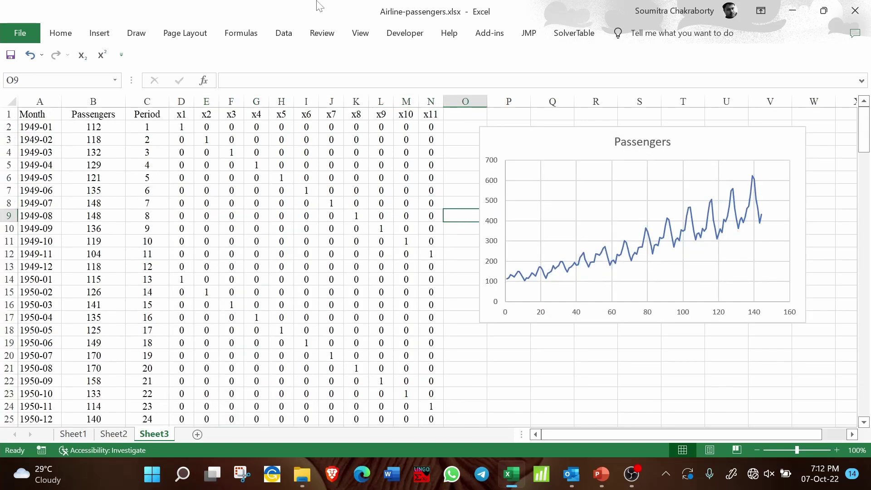
click(291, 33)
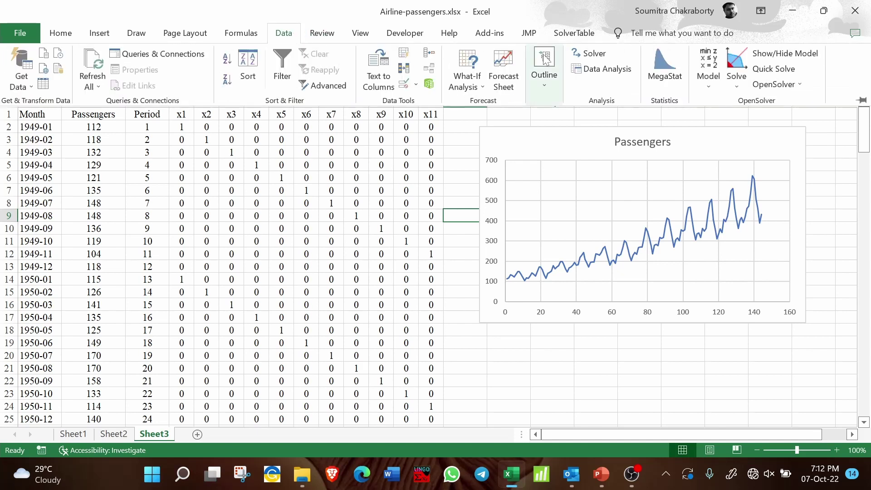
click(606, 71)
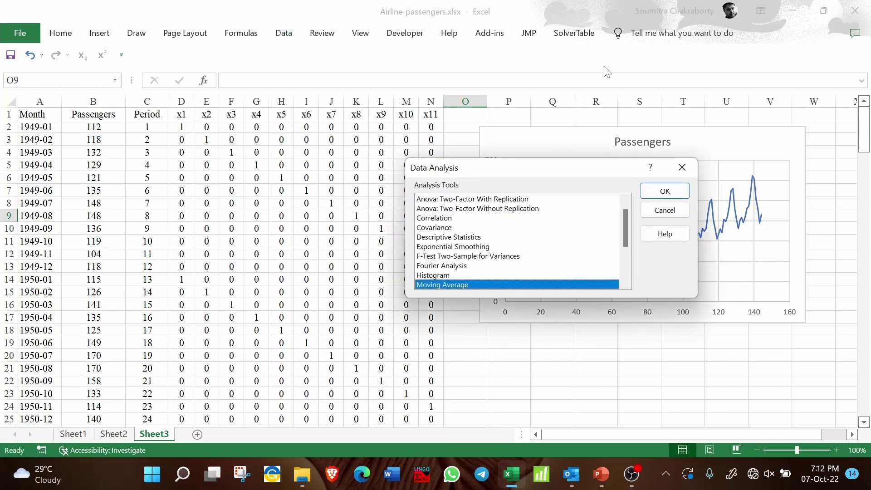
key(Down)
key(Down)
key(Down)
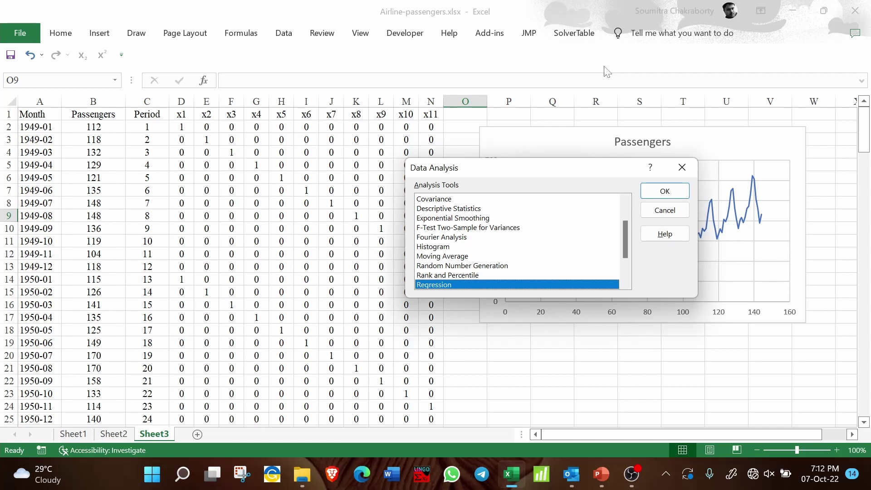
drag(580, 170, 577, 167)
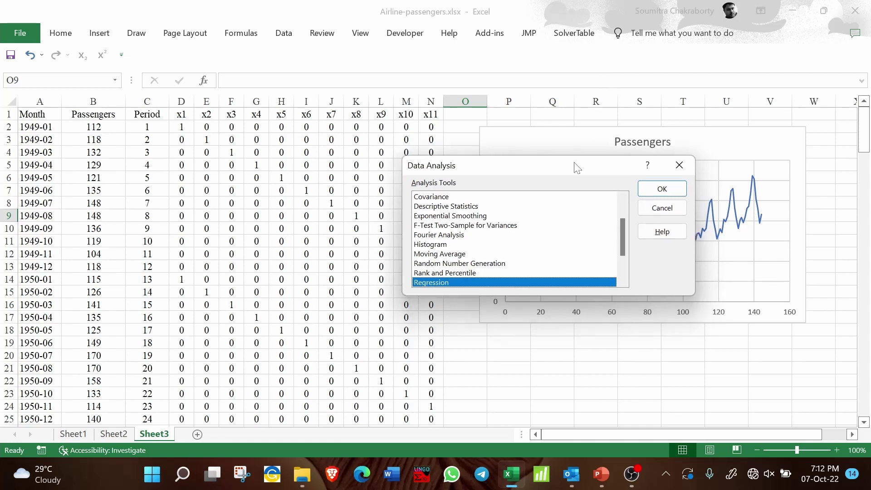
click(658, 192)
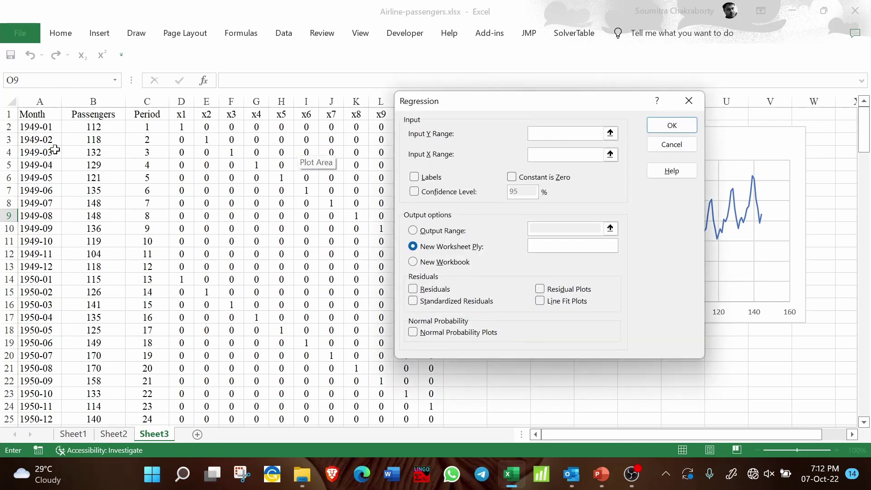
Set the regression's Y input range to the Passengers column, $B$1:$B$145, with its header
click(90, 117)
key(ctrl+shift+Down)
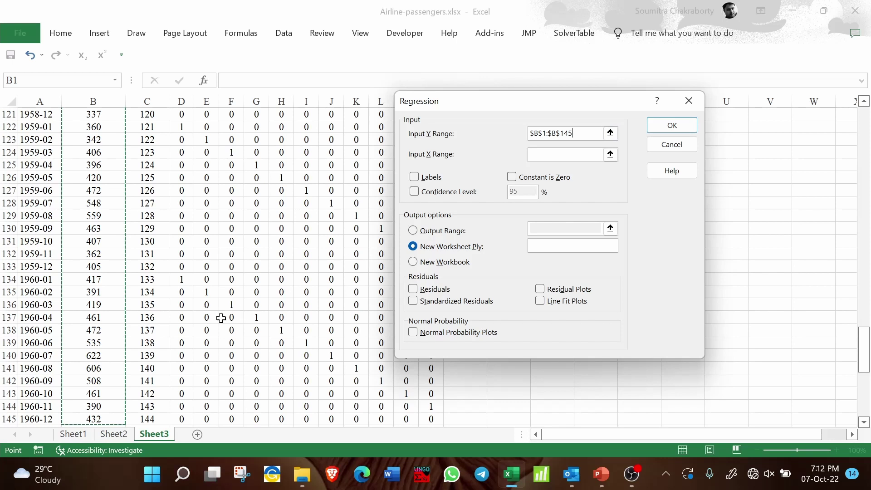
scroll(221, 319, down, 2)
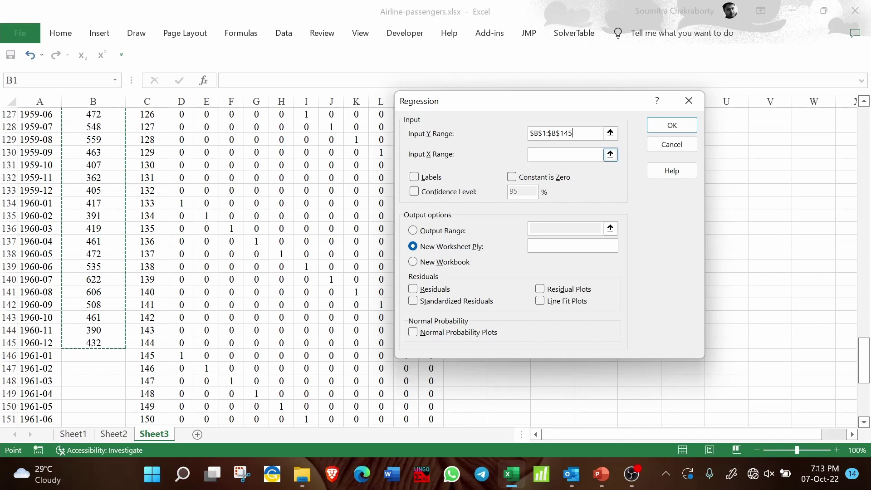
key(Tab)
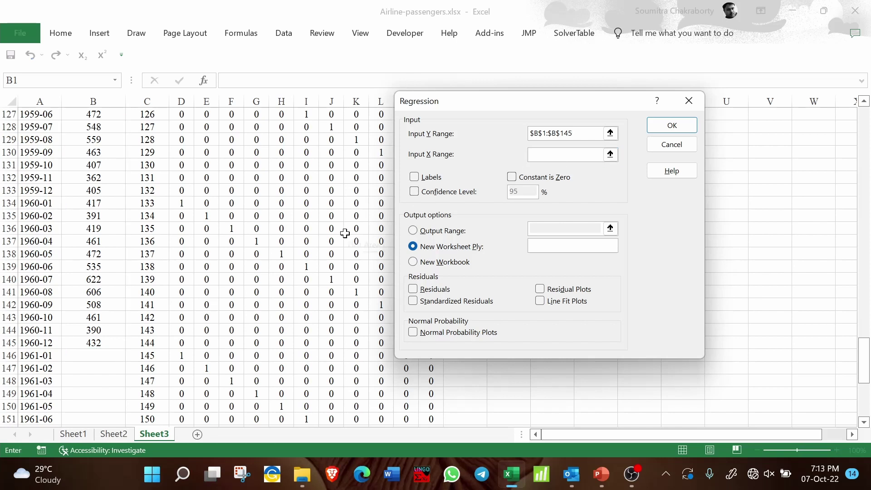
Set the regression's X input range to the Period and x1 to x11 columns, $C$1:$N$145, excluding the 1961 rows
scroll(345, 234, up, 20)
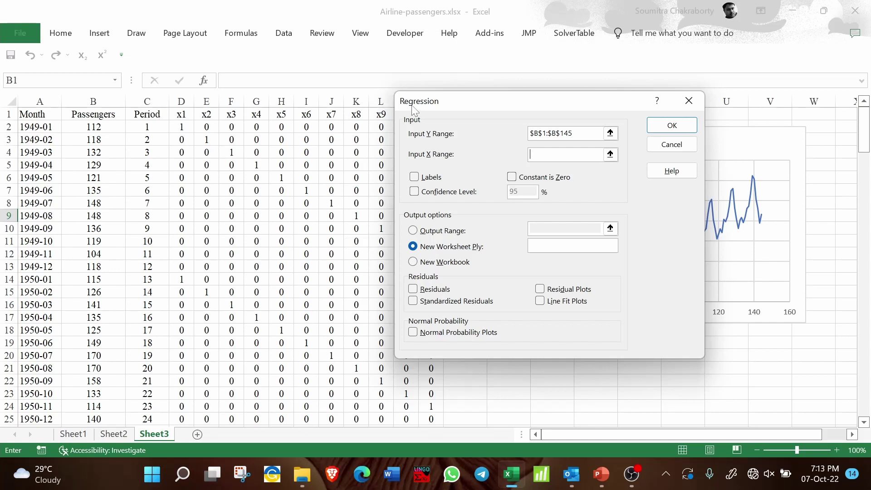
drag(413, 108, 478, 106)
drag(144, 108, 436, 118)
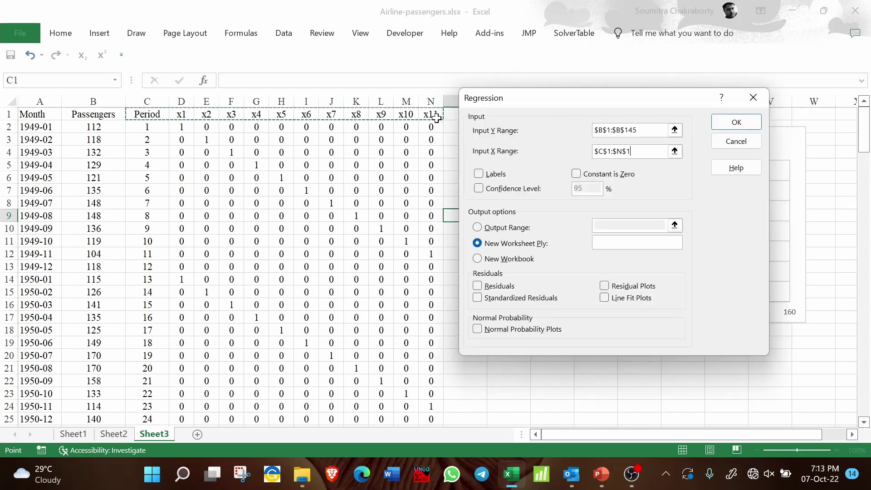
key(ctrl+shift+Down)
key(shift+Up)
key(shift+Up)
key(shift+Up)
key(shift+Up)
key(shift+Up)
key(shift+Up)
key(shift+Up)
key(shift+Up)
key(shift+Up)
key(shift+Up)
key(shift+Up)
key(shift+Up)
key(shift+Up)
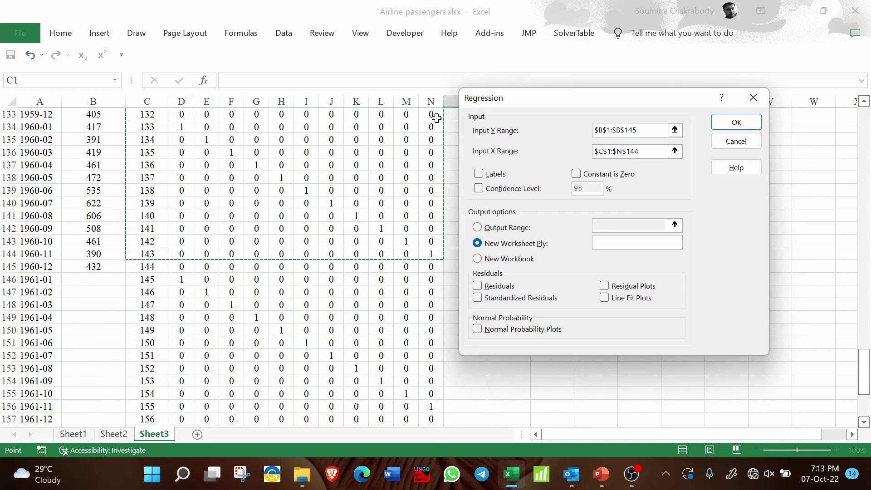
key(shift+Down)
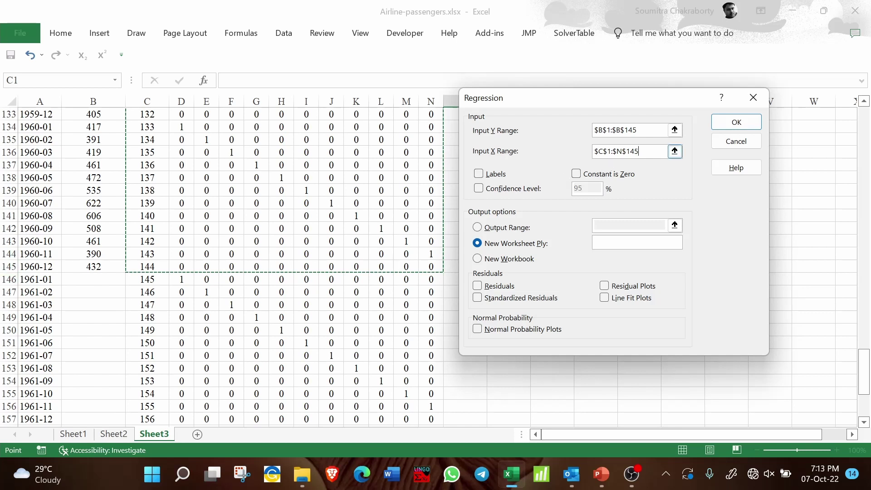
Mark the first row of the input ranges as labels and run the regression to a new worksheet
scroll(310, 228, up, 20)
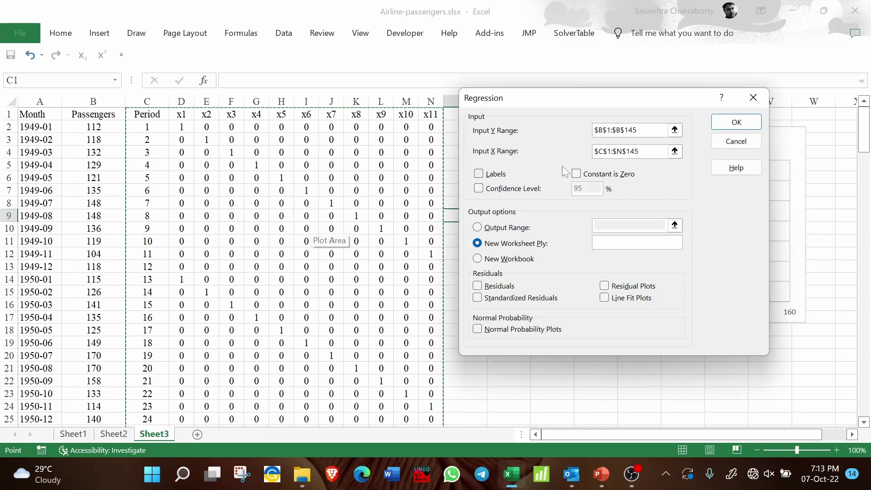
click(479, 174)
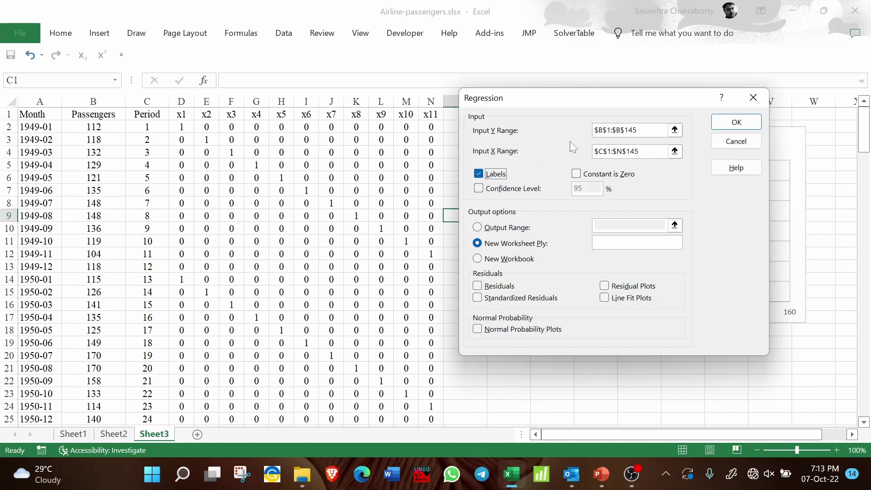
click(735, 120)
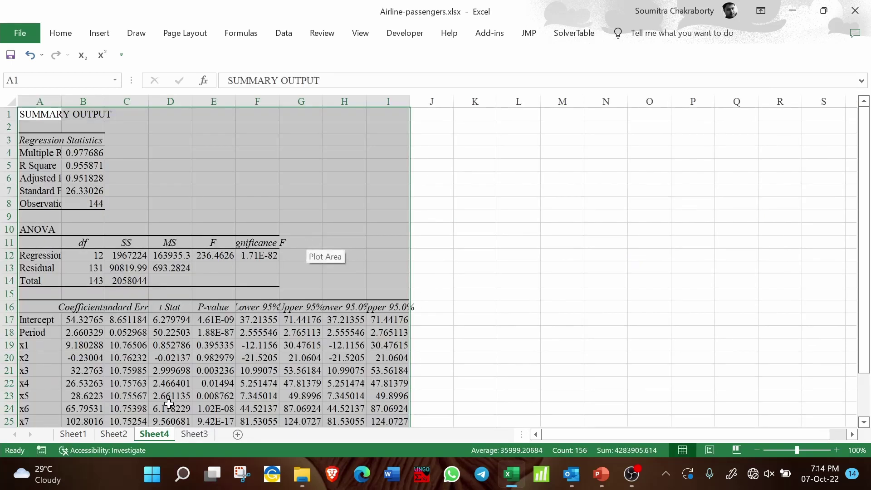
Fit all column widths on the regression output sheet to their contents and select the Intercept coefficient in B17
click(10, 102)
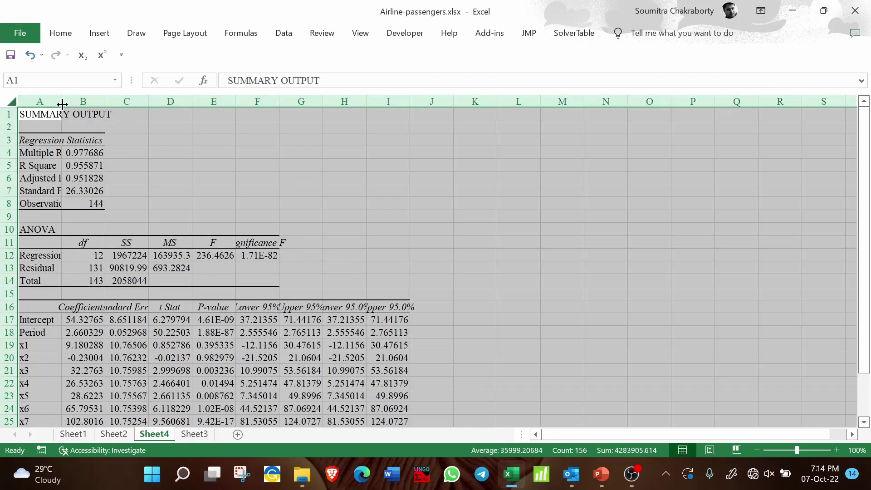
double_click(63, 101)
click(312, 174)
scroll(312, 174, down, 5)
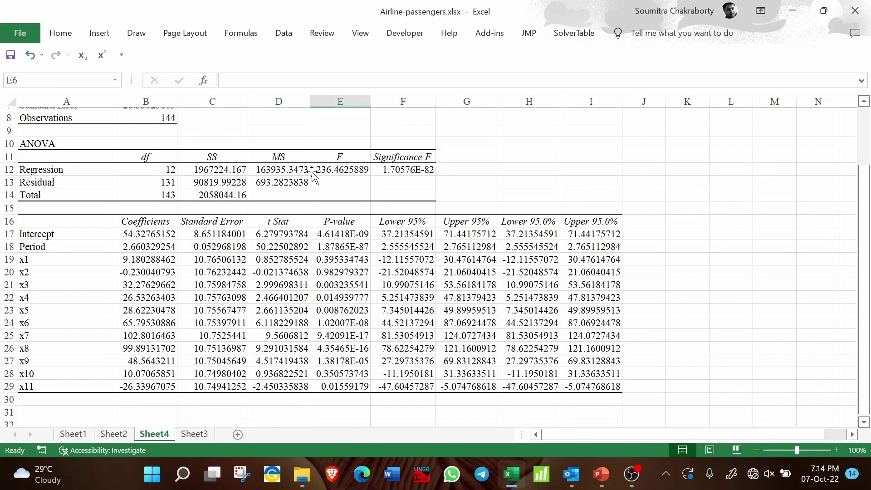
scroll(313, 175, up, 5)
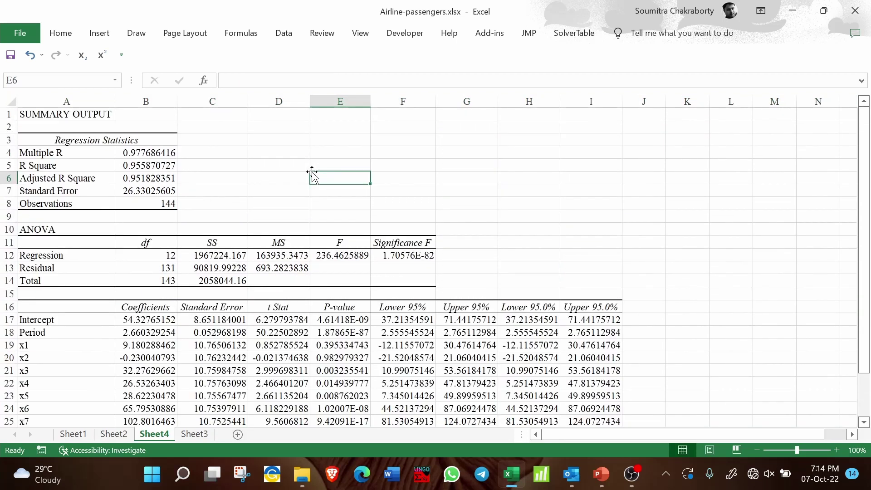
click(147, 320)
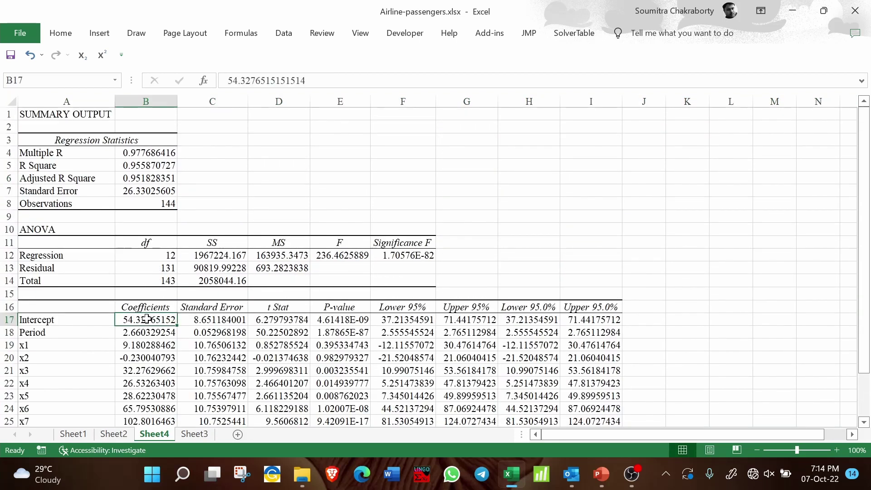
click(153, 331)
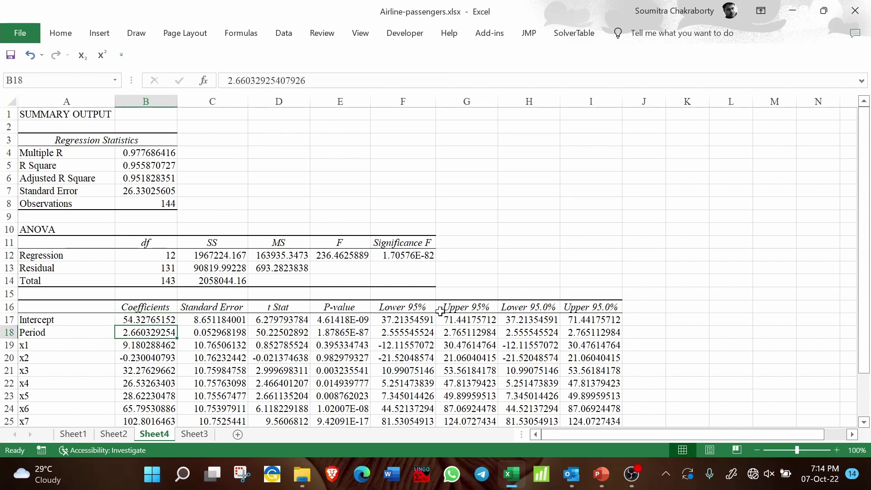
click(864, 422)
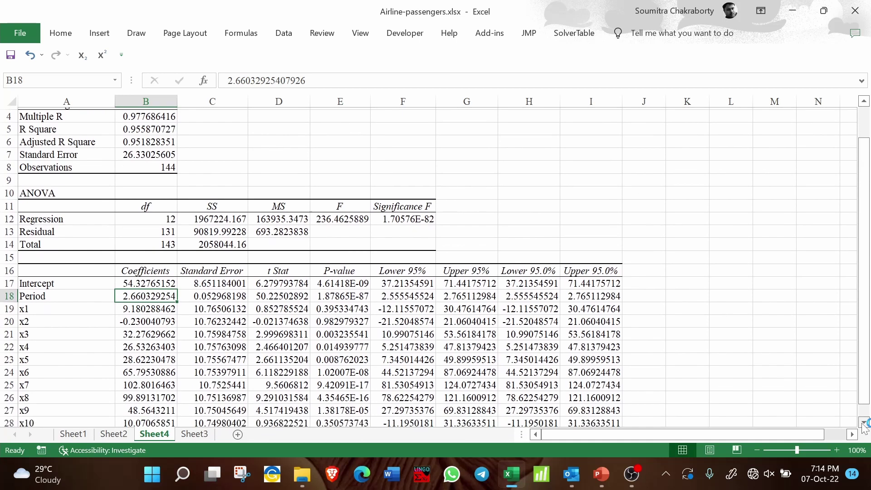
drag(147, 269, 158, 394)
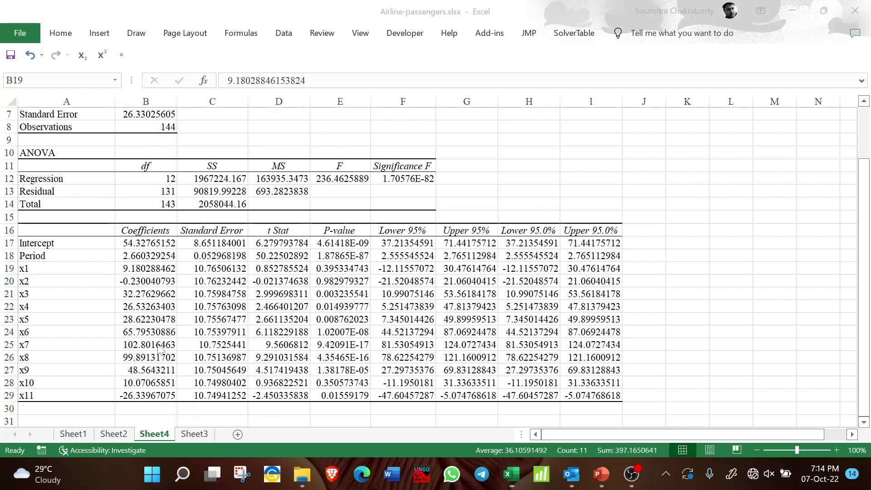
Insert a blank row above the header row on Sheet3 and select cell B1
click(194, 434)
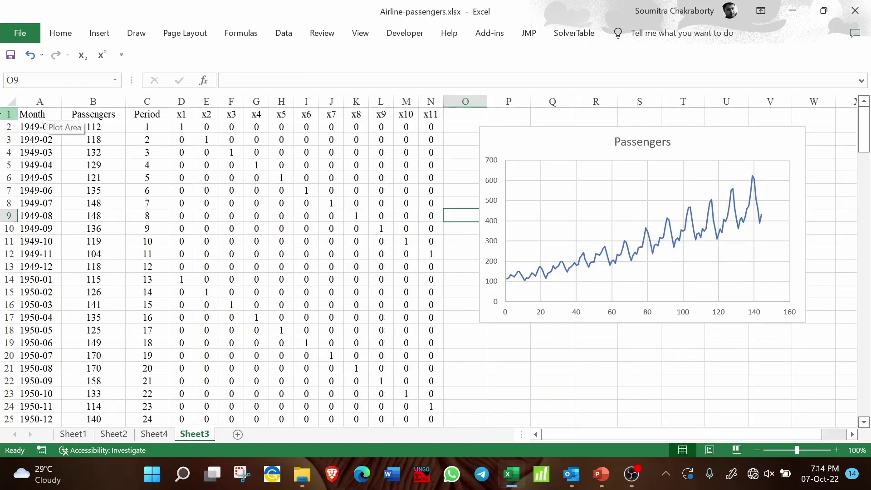
click(8, 113)
right_click(8, 114)
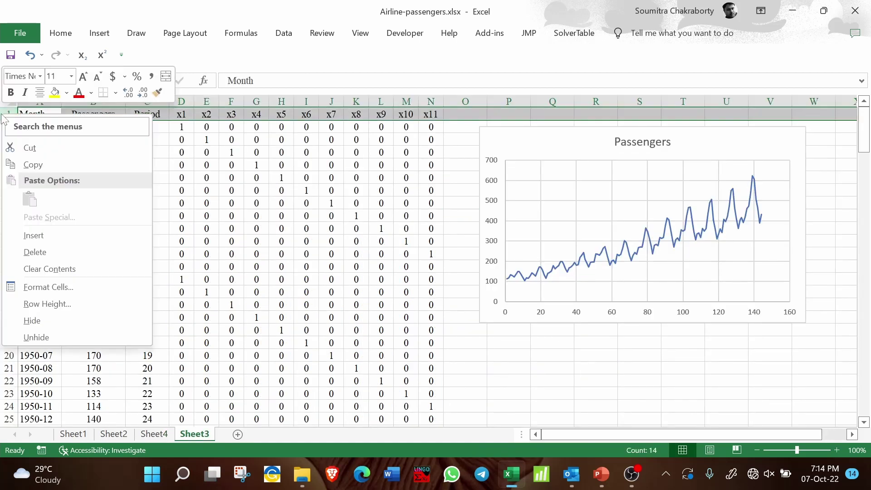
click(53, 231)
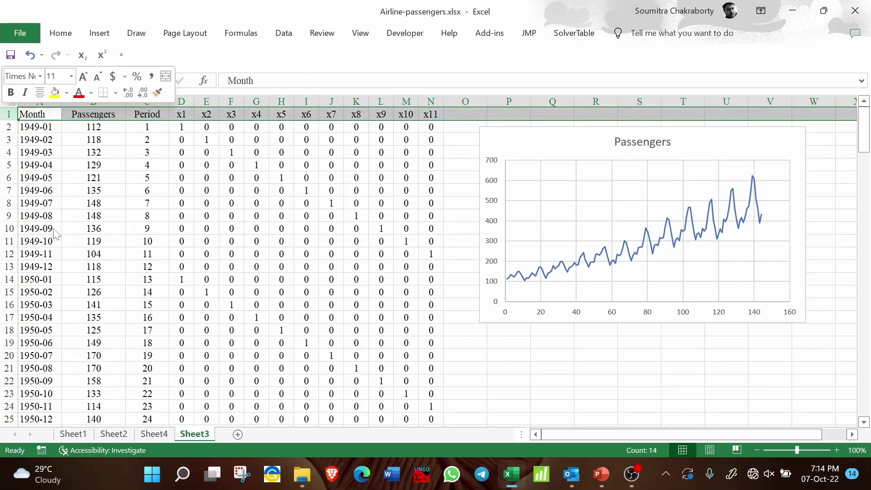
click(156, 115)
Copy the regression coefficients from Intercept to x11, B17:B29, on Sheet4
click(154, 434)
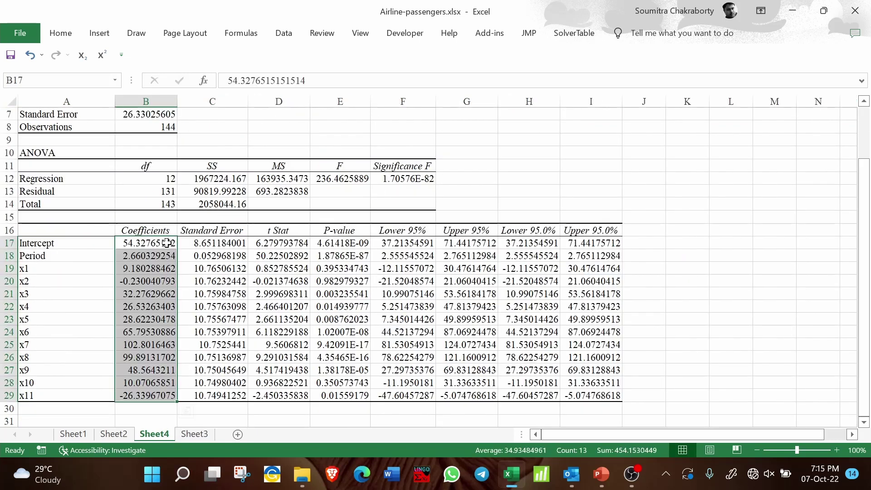
drag(166, 243, 158, 394)
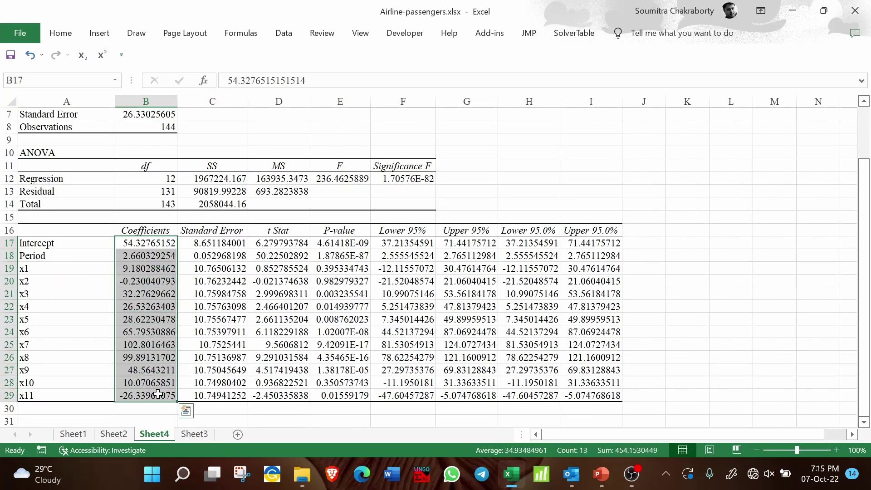
key(ctrl+c)
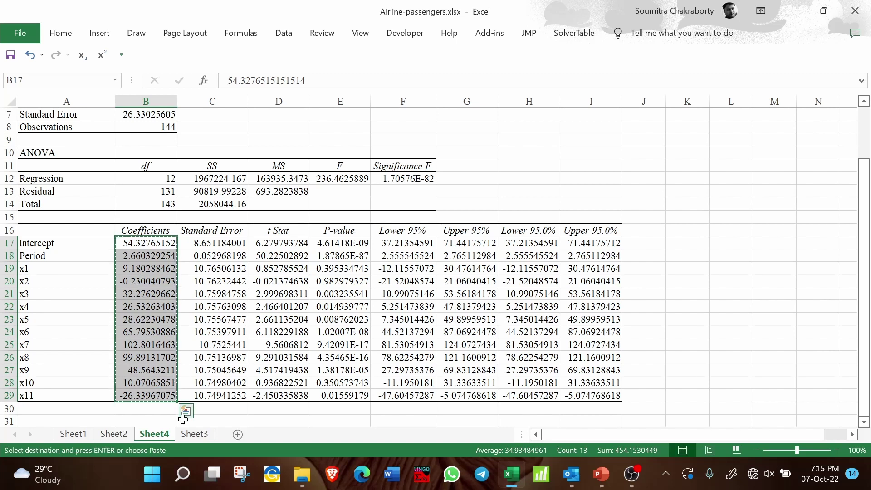
Paste the copied coefficients transposed into row 1 of Sheet3, starting at B1
click(195, 434)
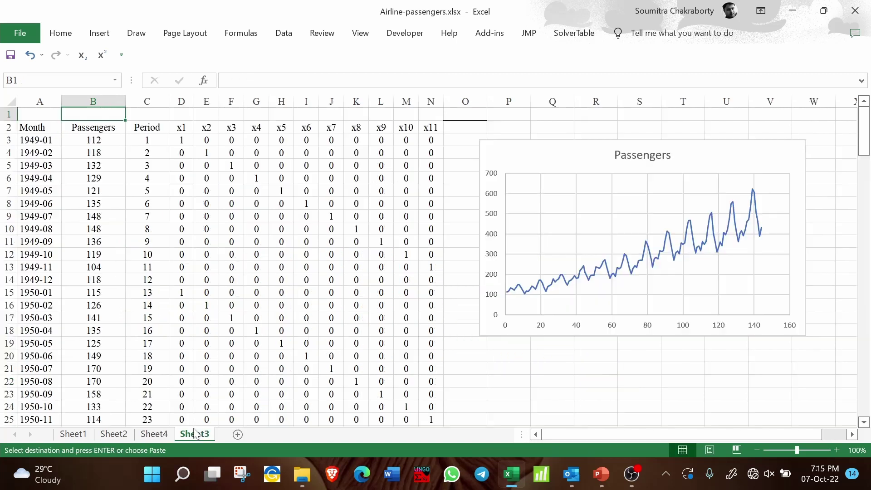
right_click(91, 116)
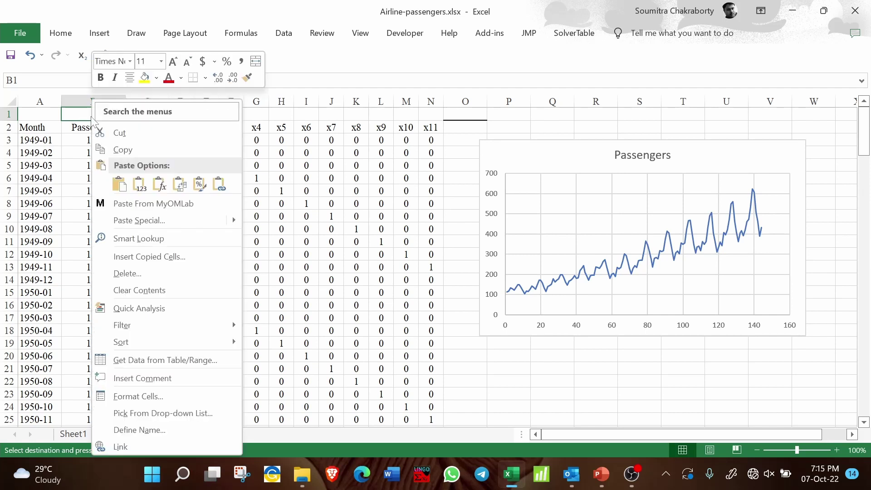
click(68, 41)
click(66, 40)
click(21, 87)
click(68, 233)
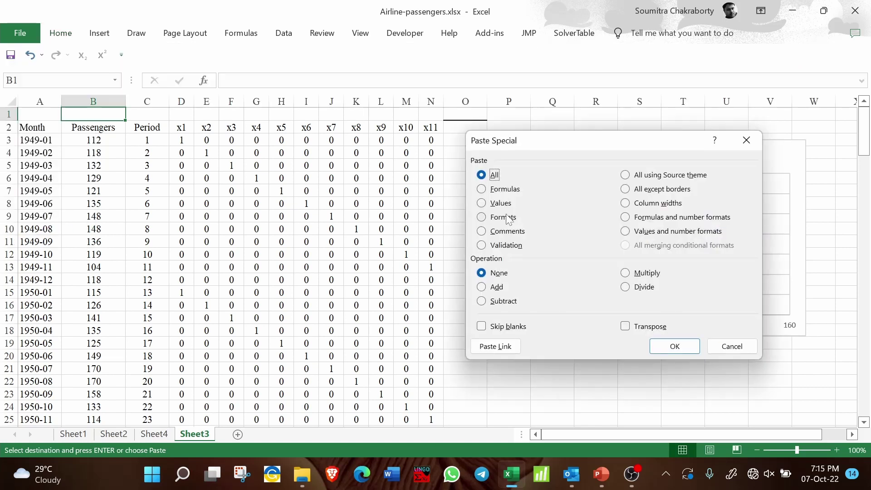
click(648, 326)
click(675, 346)
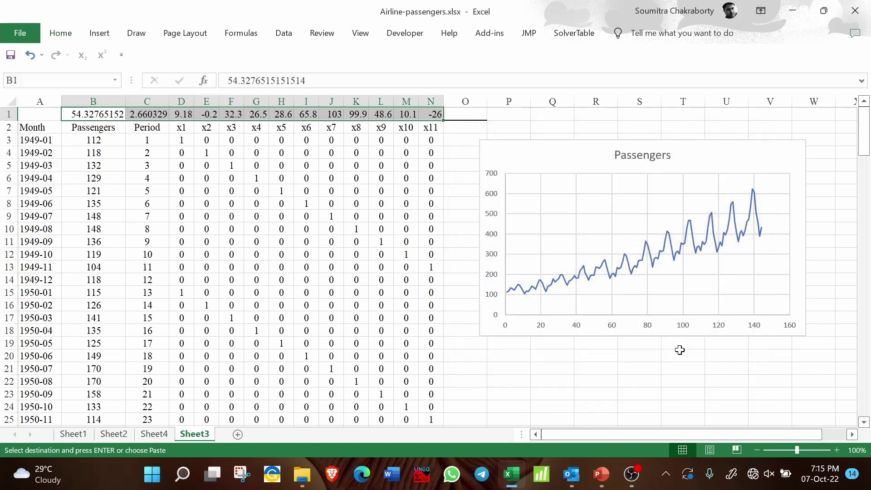
click(346, 213)
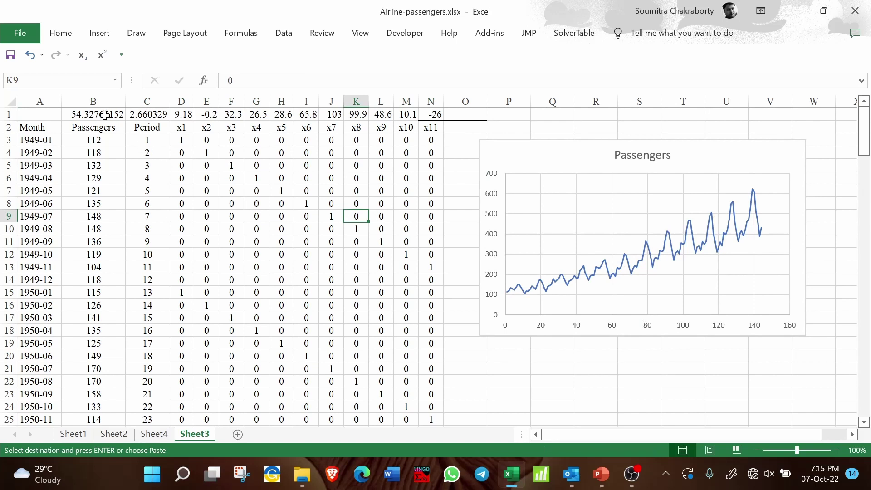
click(149, 114)
drag(150, 114, 433, 114)
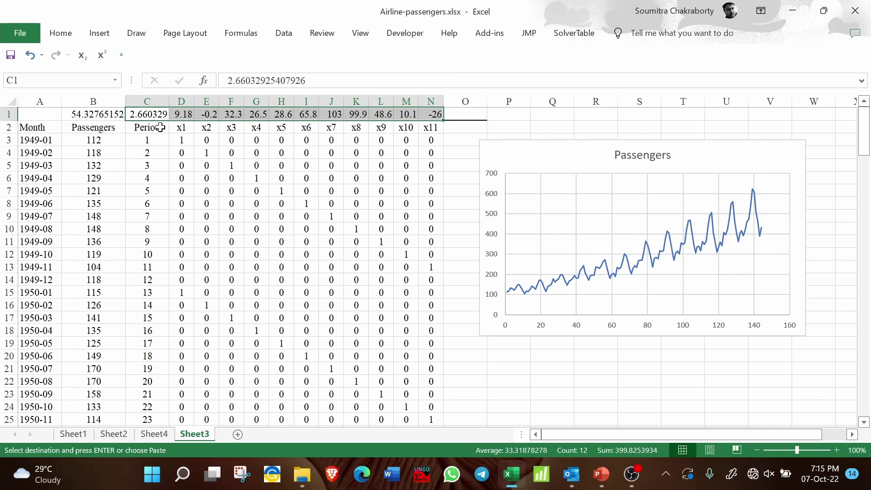
key(ctrl+v)
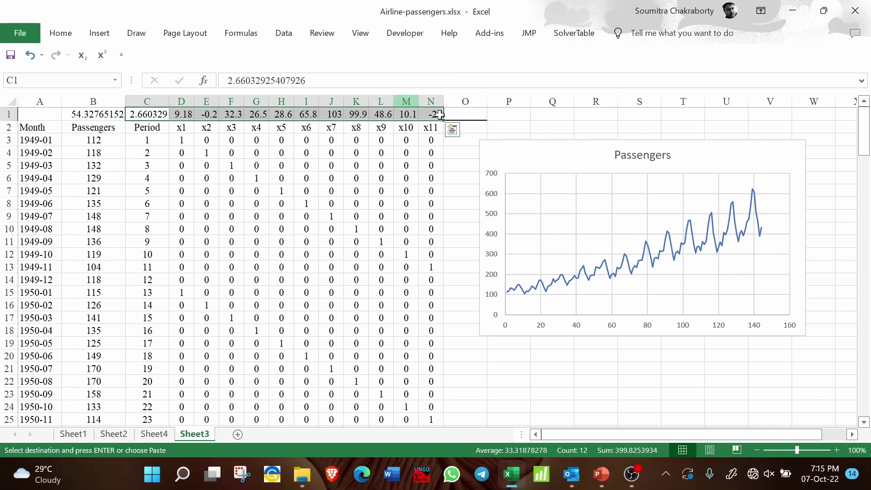
Enter the header Forecast in O2, next to the x11 column
click(478, 126)
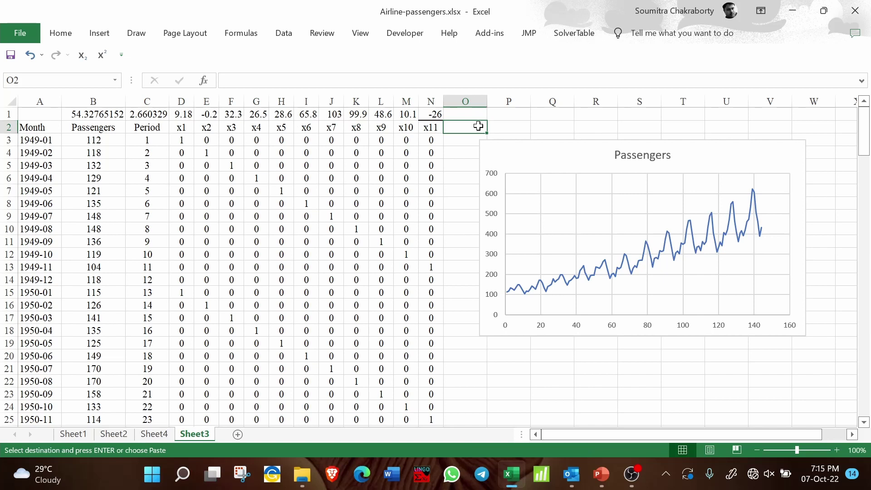
text(Forecast)
key(Return)
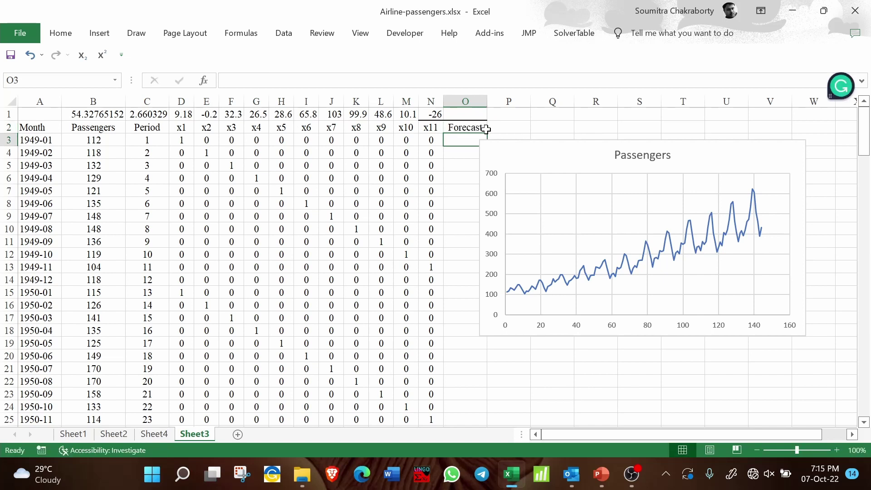
Move the Passengers chart clear of the Forecast column and widen column O
click(505, 138)
drag(505, 138, 626, 135)
drag(484, 105, 547, 104)
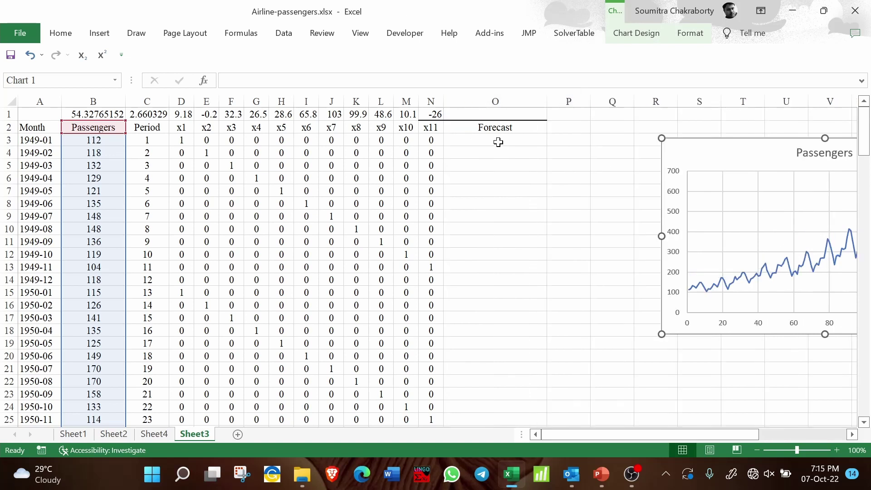
Start a SUMPRODUCT formula in O3 with the coefficients $C$1:$N$1 as its absolute first array
click(498, 140)
text(=sump)
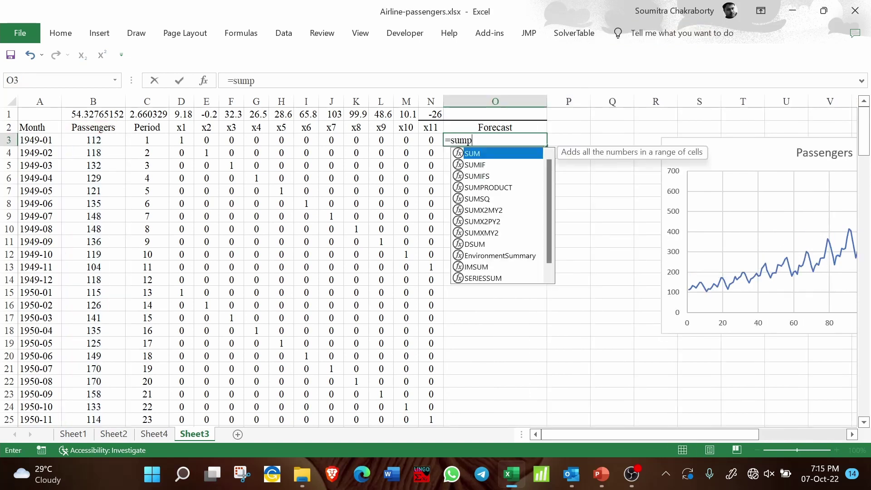
key(Tab)
click(462, 138)
text(=sump)
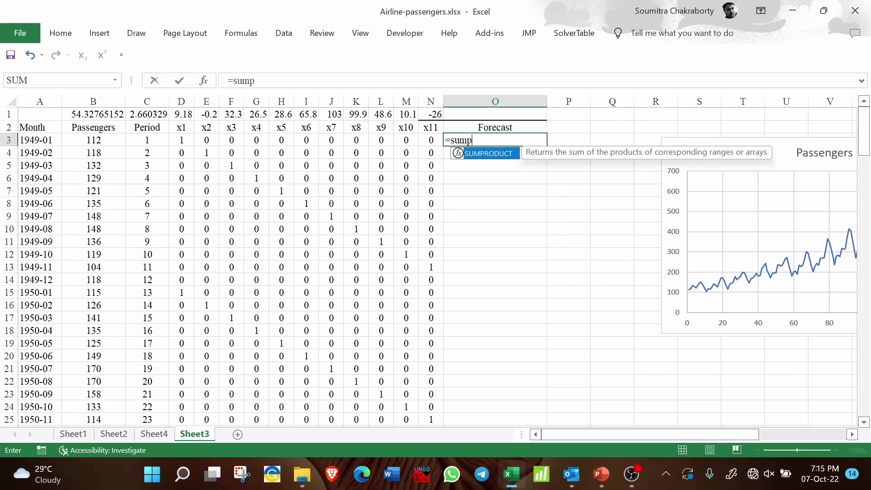
key(Tab)
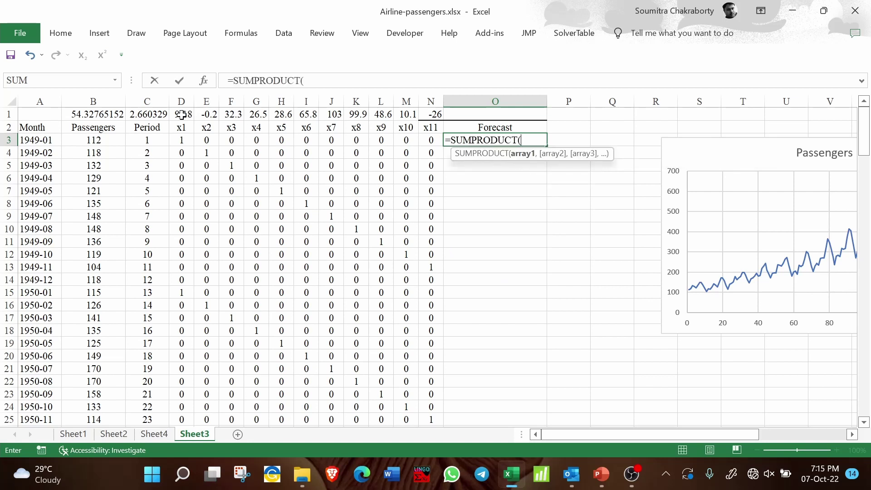
drag(151, 115, 424, 115)
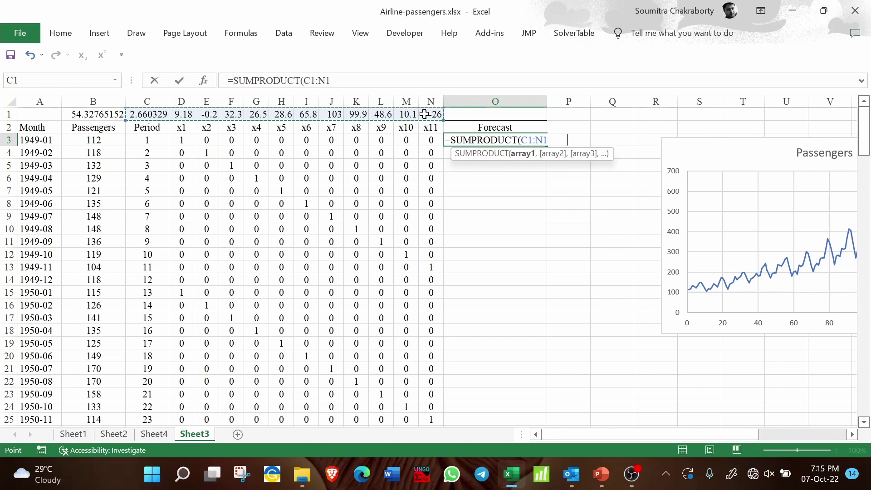
key(F4)
text(,)
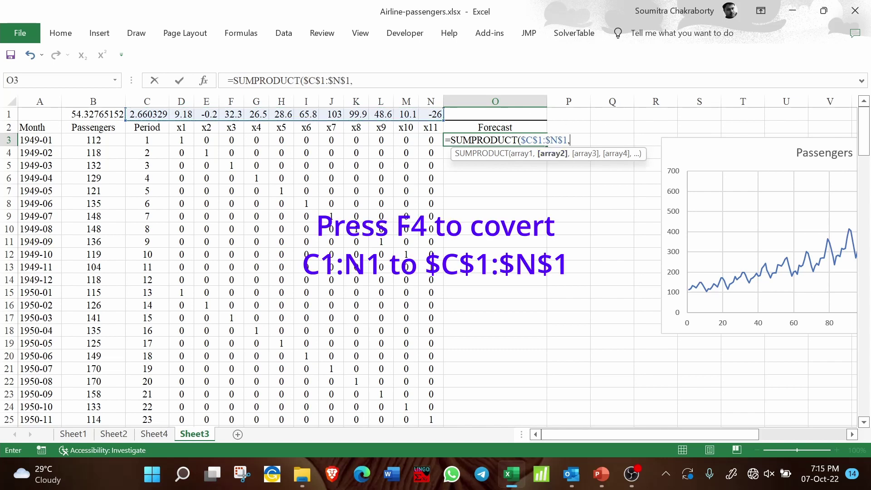
Set the second SUMPRODUCT array to the first month's values, C3:N3, and close the function
drag(177, 135, 250, 141)
click(160, 140)
drag(160, 140, 424, 143)
text())
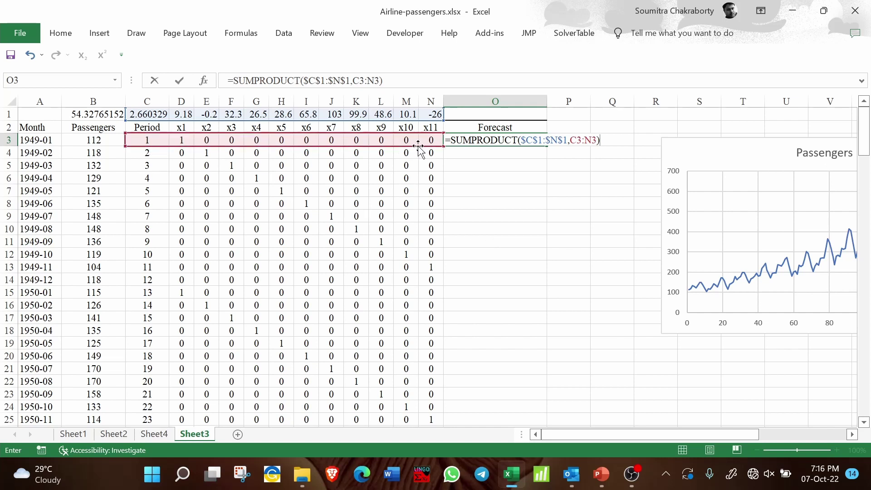
key(Return)
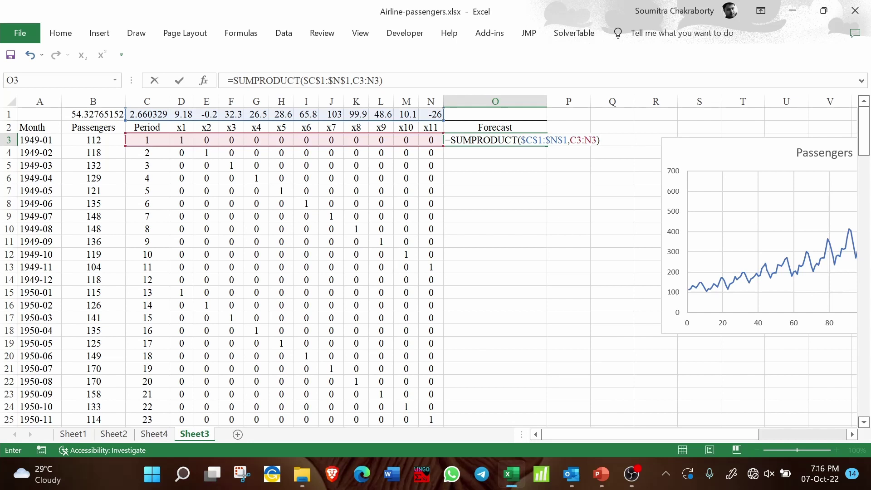
Add the intercept as the absolute reference $B$1 to the O3 forecast formula and enter it
click(112, 110)
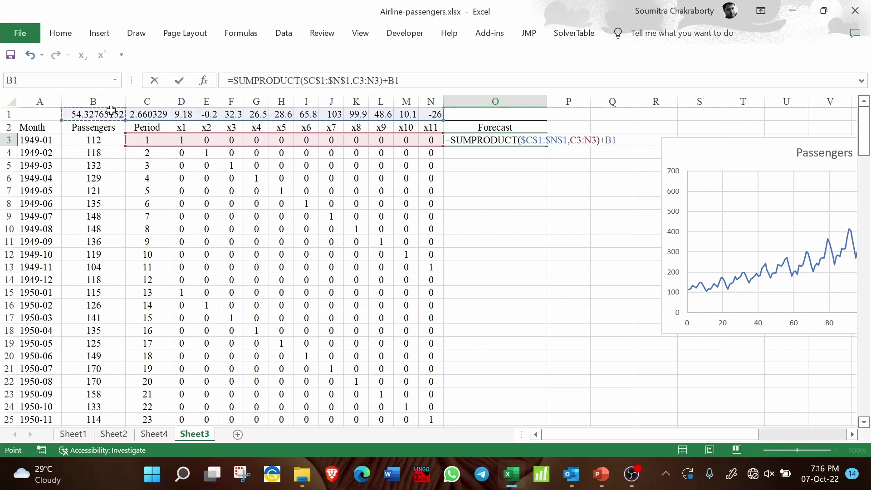
key(F4)
key(Return)
click(499, 140)
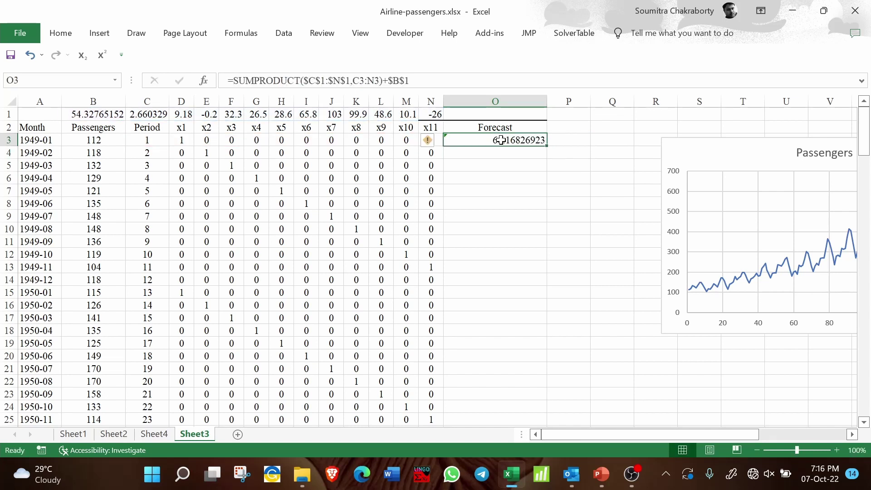
Handwrite the equation y = b0 + bx + b1x1 + b2x2 + ... + bnxn below the chart and bracket the b1x1 to bnxn terms
click(137, 31)
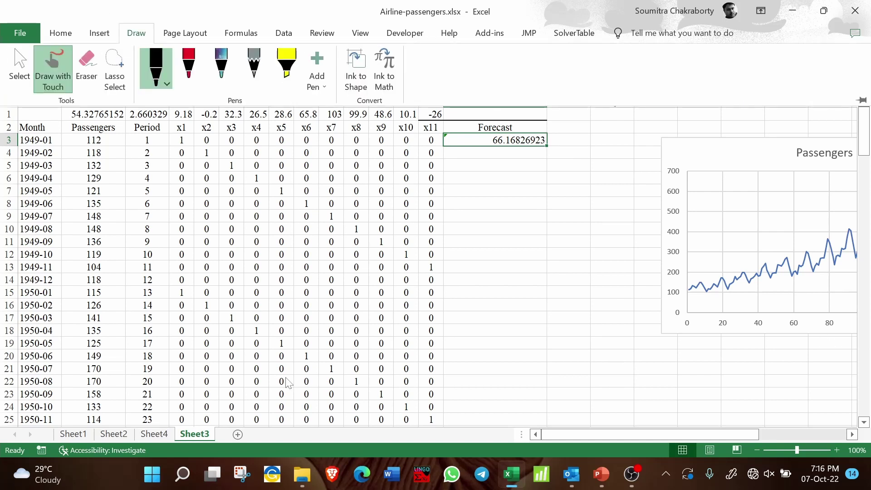
click(623, 370)
mouse_move(619, 364)
mouse_down()
mouse_move(621, 378)
mouse_move(681, 372)
mouse_up()
mouse_move(675, 367)
mouse_down()
mouse_move(675, 378)
mouse_move(693, 369)
mouse_move(739, 377)
mouse_up()
drag(742, 370, 751, 372)
mouse_move(746, 366)
mouse_down()
mouse_move(746, 377)
mouse_move(779, 377)
mouse_up()
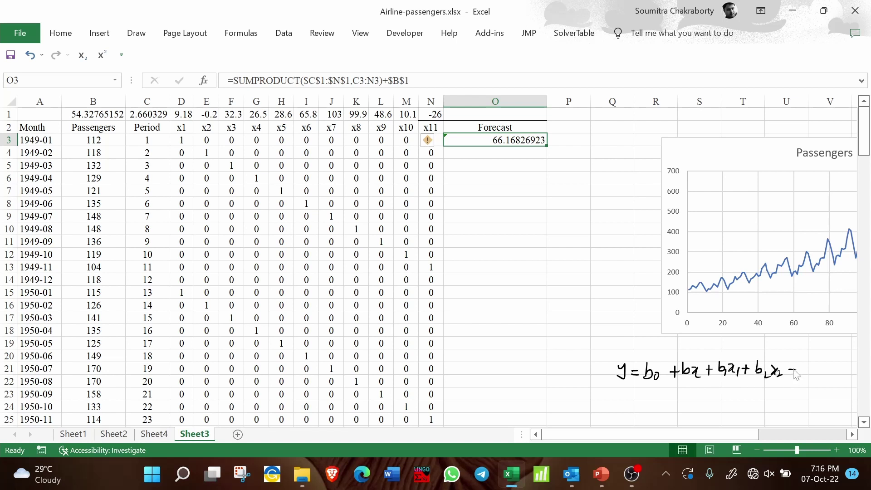
click(806, 370)
click(811, 370)
drag(827, 361, 853, 384)
drag(813, 369, 820, 369)
drag(817, 365, 842, 380)
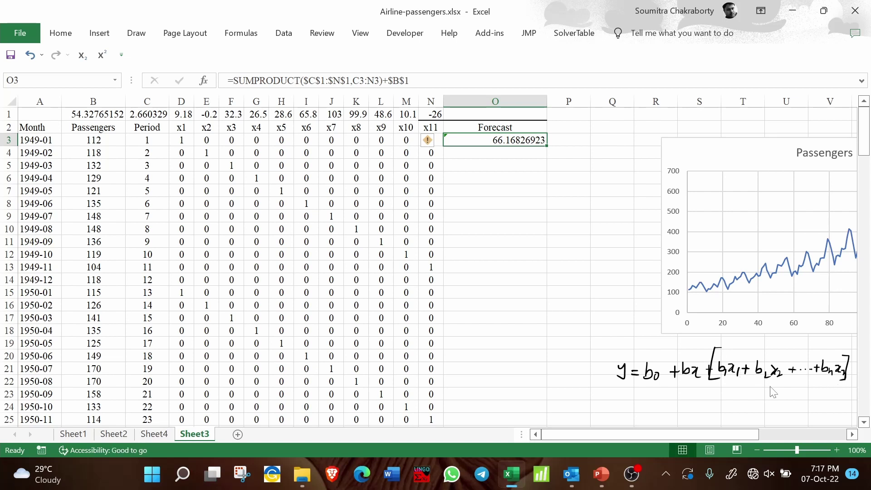
Handwrite SUMPRODUCT beneath the bracketed terms of the equation
mouse_move(751, 386)
mouse_down()
mouse_move(754, 395)
mouse_move(757, 386)
mouse_up()
mouse_move(760, 399)
mouse_down()
mouse_move(767, 389)
mouse_move(810, 388)
mouse_move(820, 398)
mouse_up()
drag(815, 389, 826, 388)
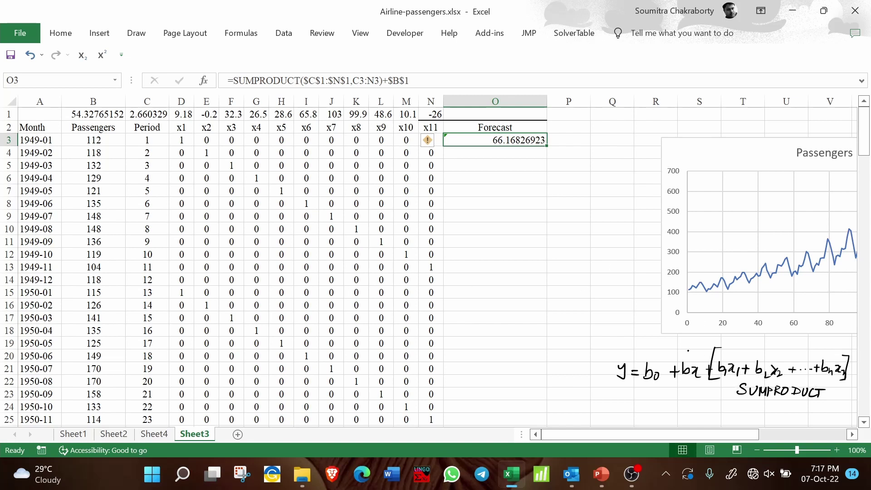
Redraw the equation's opening bracket before the bx term and enclose the SUMPRODUCT note in parentheses
drag(681, 358, 692, 380)
drag(712, 353, 709, 361)
drag(820, 379, 834, 380)
drag(736, 380, 731, 399)
mouse_move(824, 383)
mouse_down()
mouse_move(830, 394)
mouse_move(812, 407)
mouse_up()
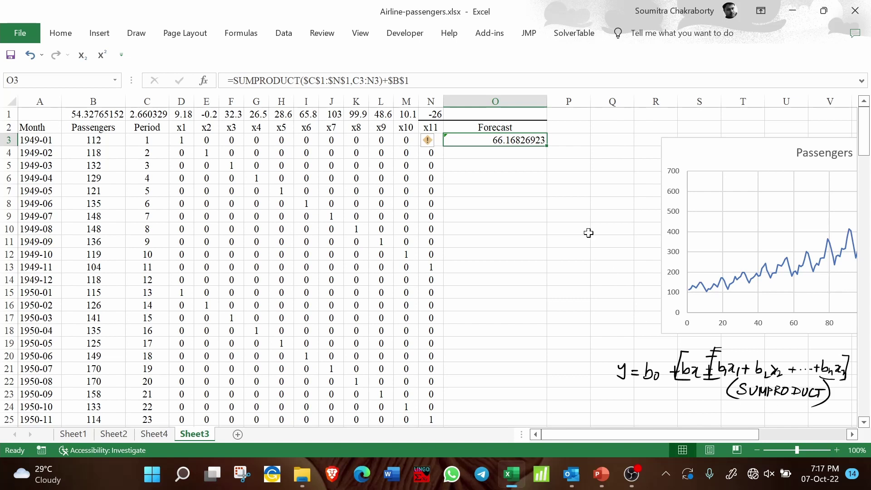
Highlight the SUMPRODUCT part of the O3 formula and circle b0 in the handwritten equation
drag(232, 80, 383, 80)
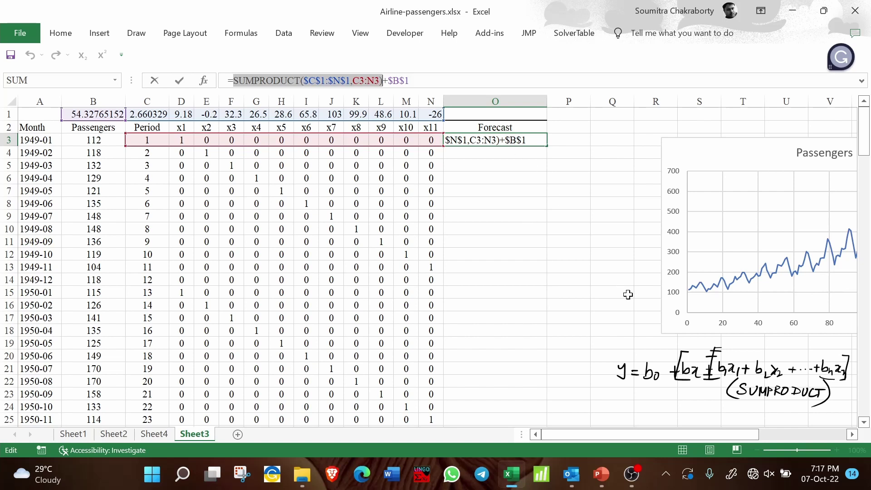
mouse_move(653, 355)
mouse_down()
mouse_move(635, 384)
mouse_move(656, 356)
mouse_up()
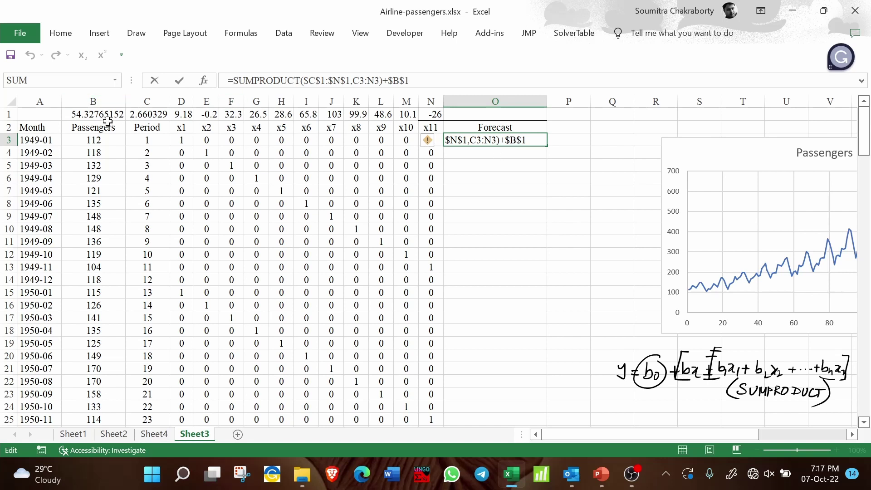
Enter the SUMPRODUCT formula in O3 and fill it down the Forecast column to row 158
key(Return)
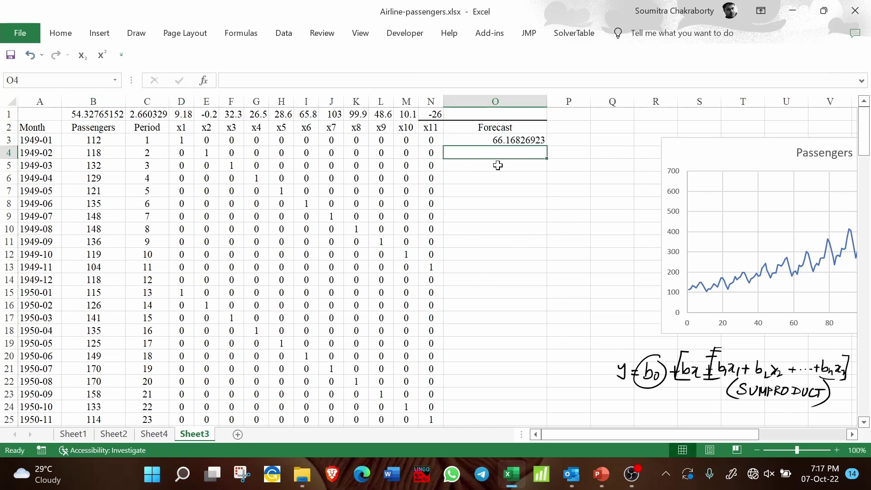
click(539, 139)
double_click(548, 146)
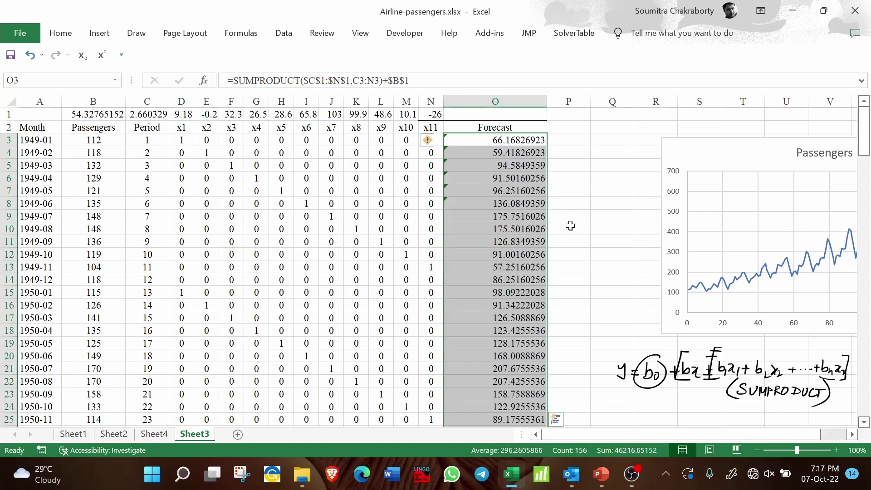
Examine the filled Forecast column down to the 1961 months and return to the start of the sheet
scroll(570, 226, down, 20)
scroll(570, 226, down, 17)
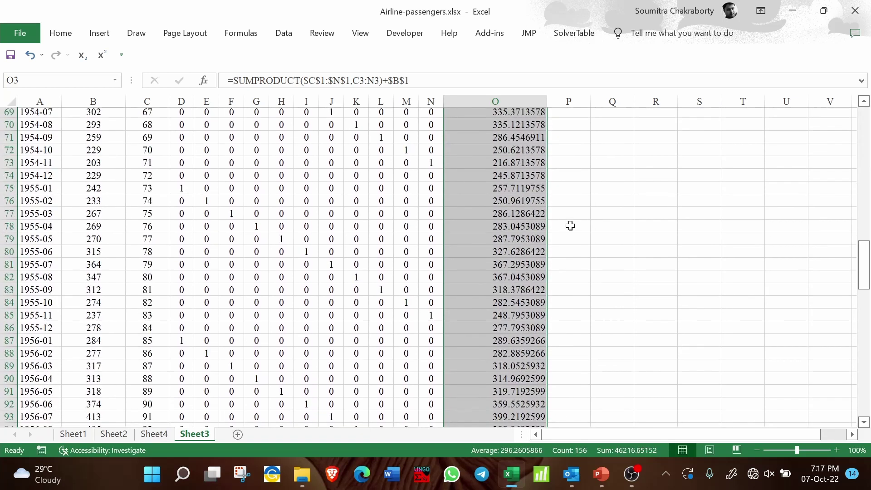
scroll(570, 226, right, 1)
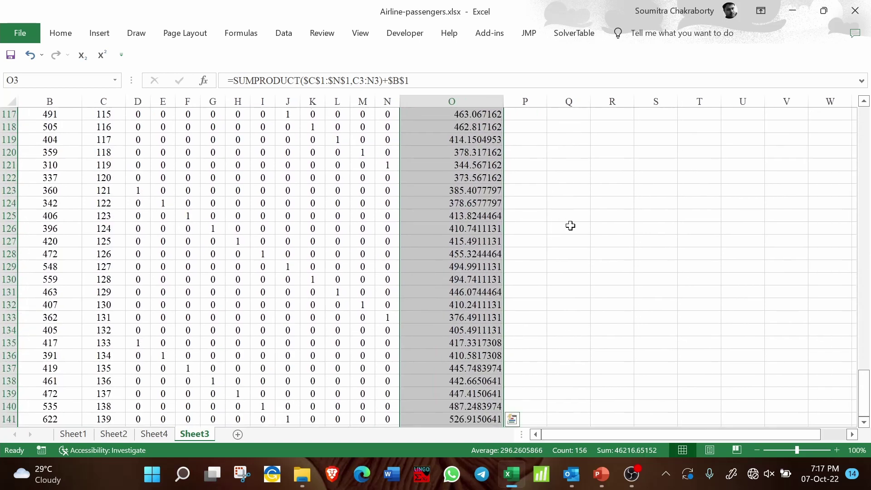
scroll(571, 226, down, 20)
scroll(571, 226, down, 4)
drag(864, 406, 869, 317)
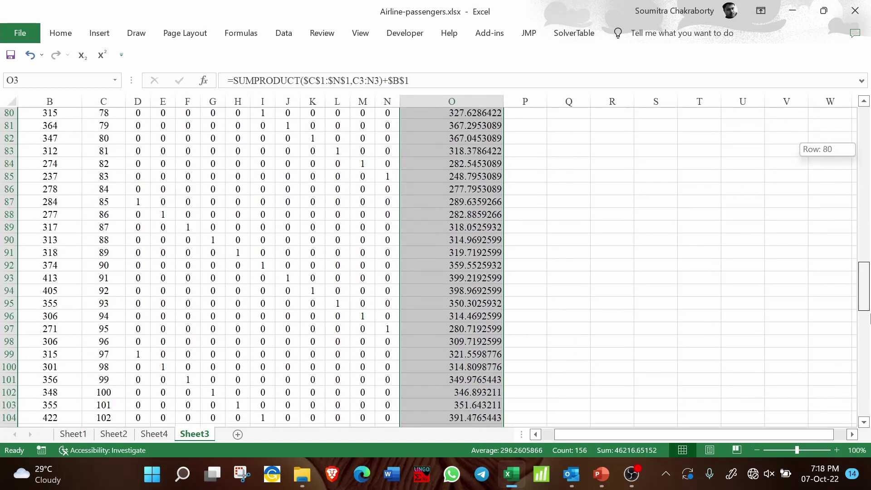
drag(870, 347, 868, 421)
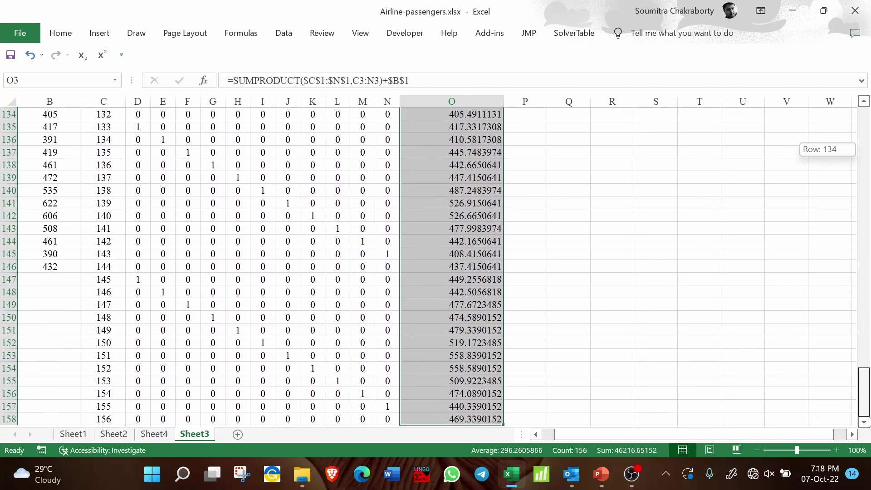
click(550, 438)
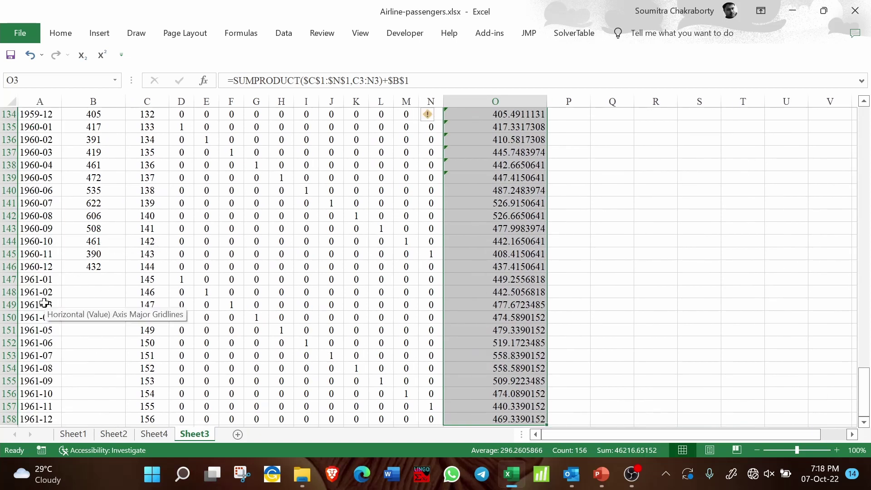
click(622, 280)
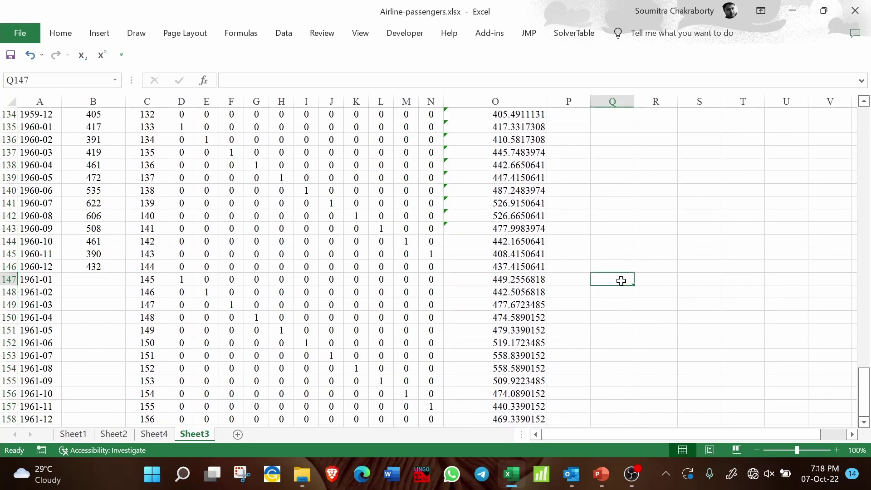
scroll(621, 280, up, 20)
scroll(641, 170, up, 10)
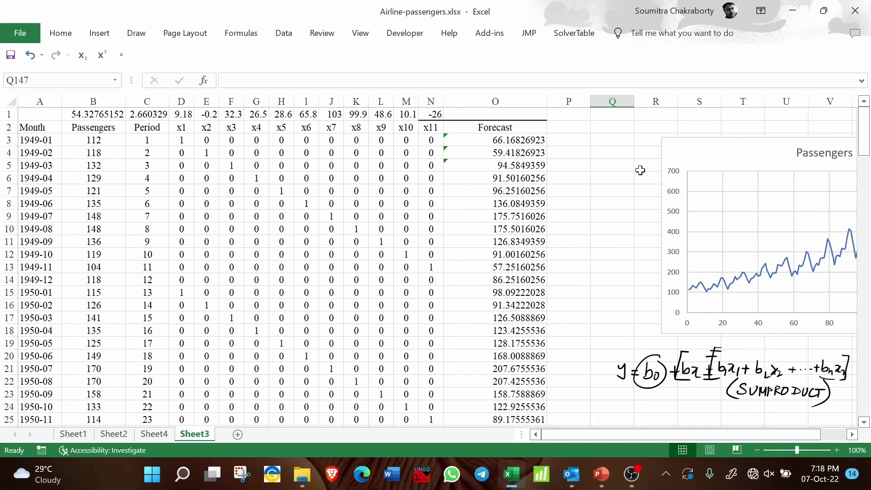
Copy the Forecast column with its header and paste it into the Passengers chart as a second series
click(502, 129)
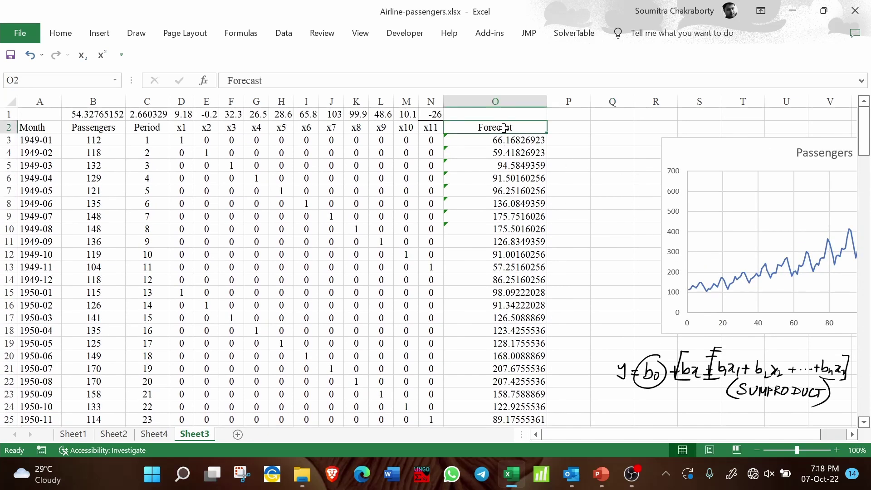
key(ctrl+shift+Down)
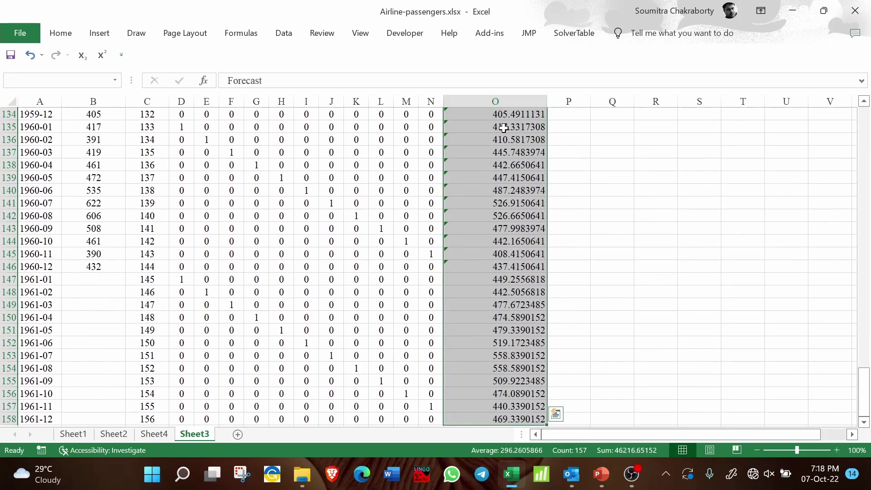
click(869, 144)
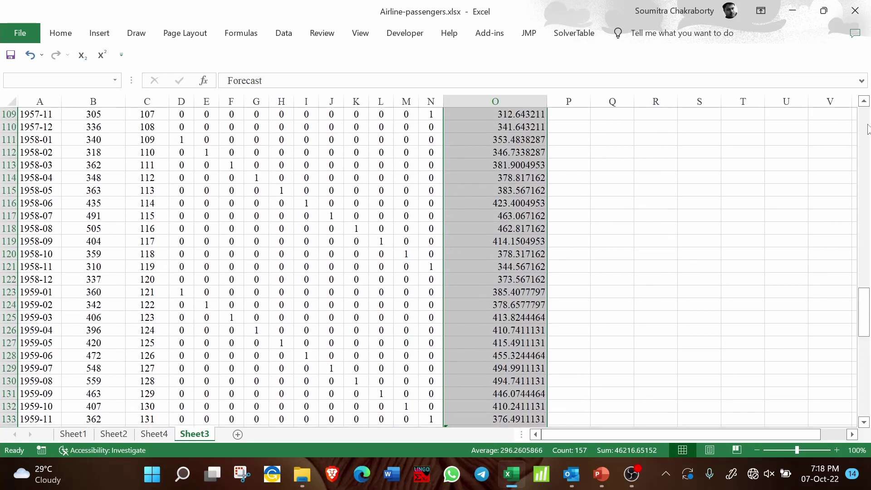
drag(869, 129, 869, 113)
key(ctrl+c)
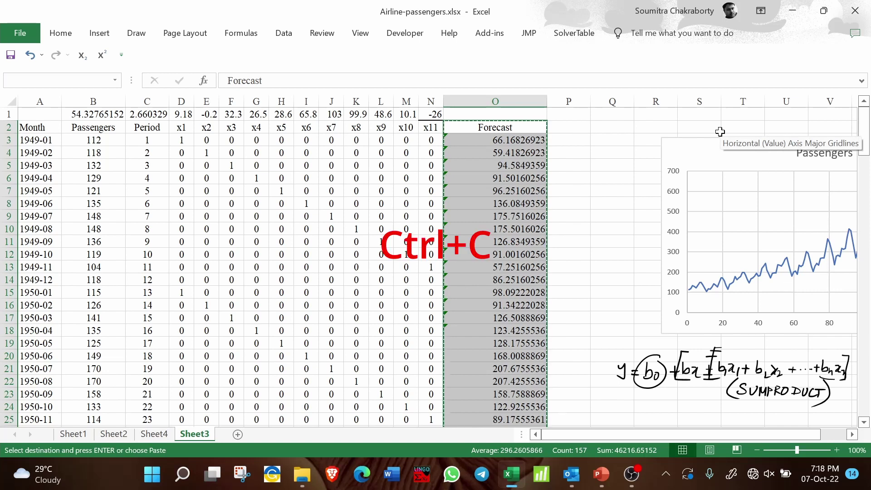
click(697, 141)
drag(696, 141, 599, 133)
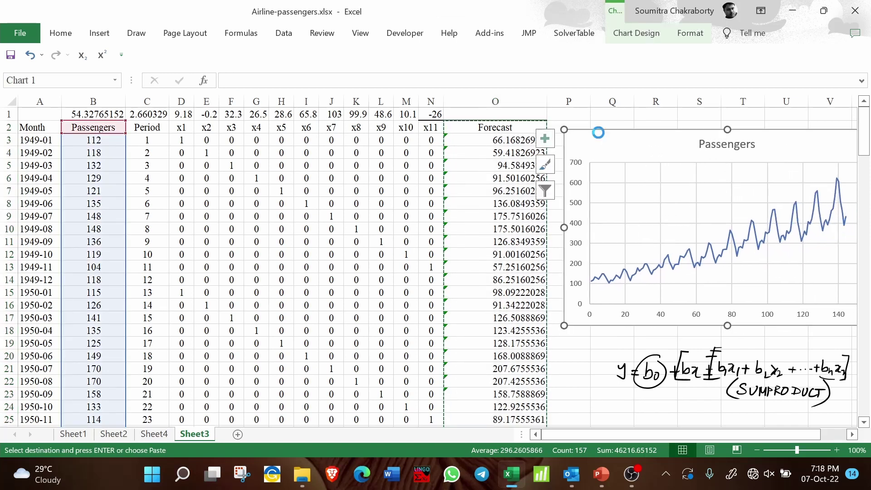
key(ctrl+v)
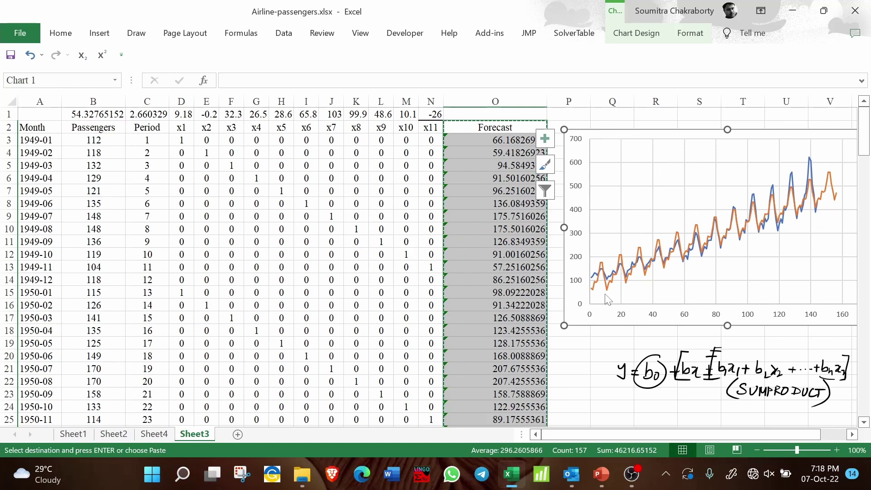
Clear the copy selection and move the chart so it spans columns N to T
click(594, 330)
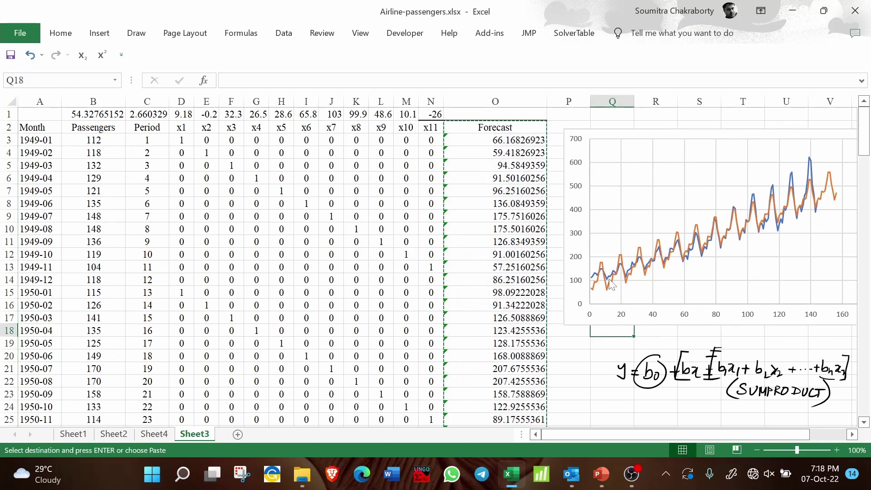
click(584, 344)
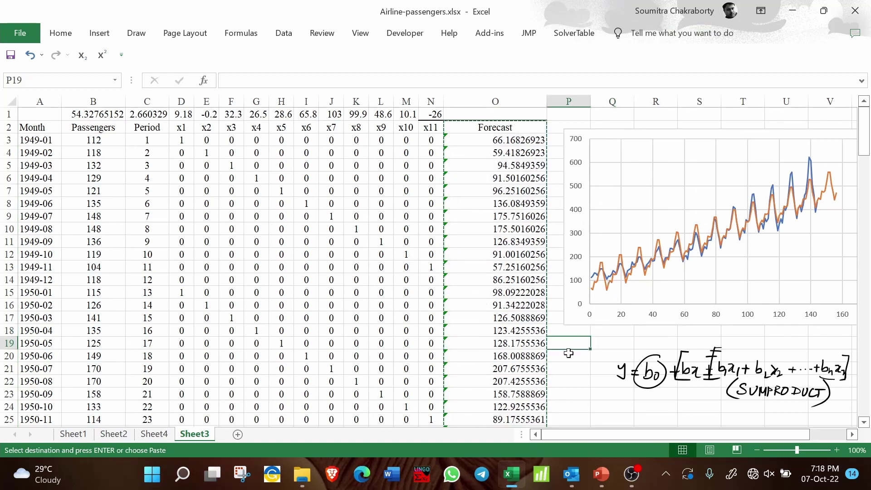
key(Escape)
drag(565, 307, 421, 314)
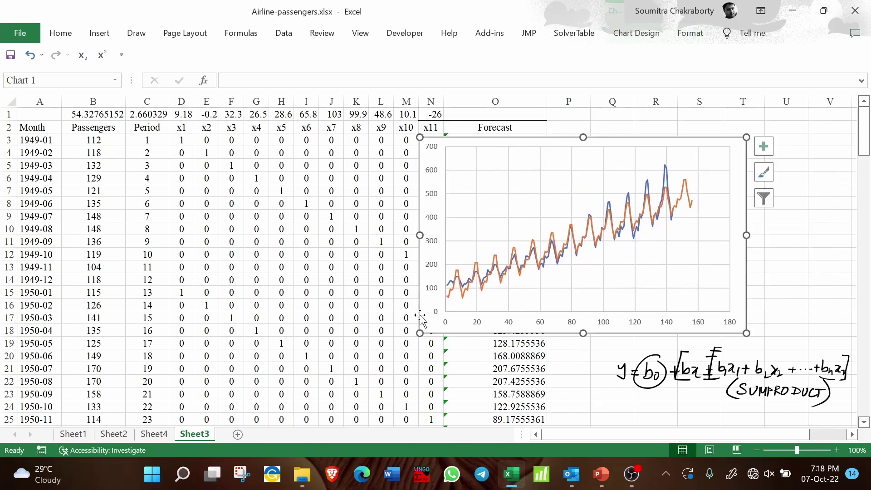
click(792, 239)
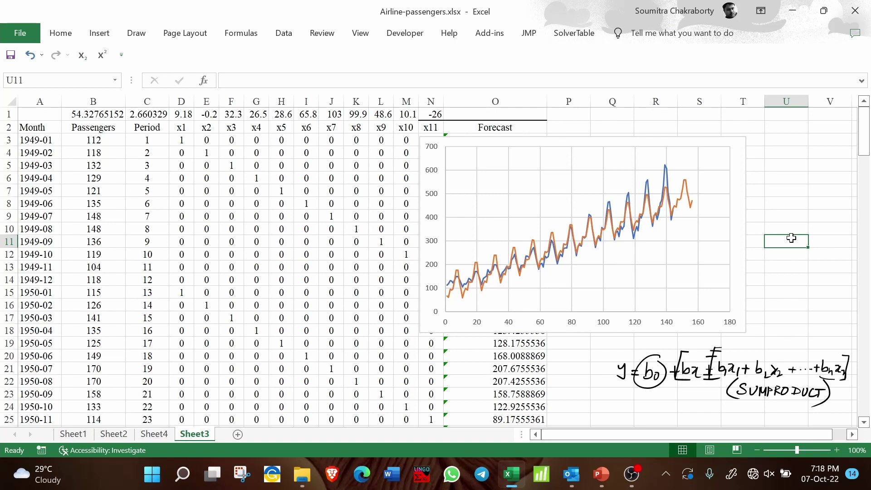
Compare the forecast charts on Sheet2 and Sheet1 with the regression chart on Sheet3
click(114, 437)
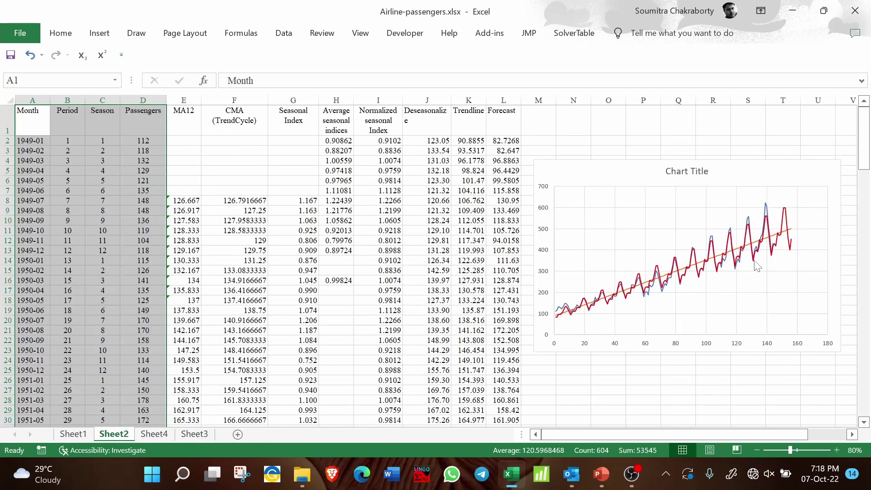
mouse_move(670, 285)
click(88, 435)
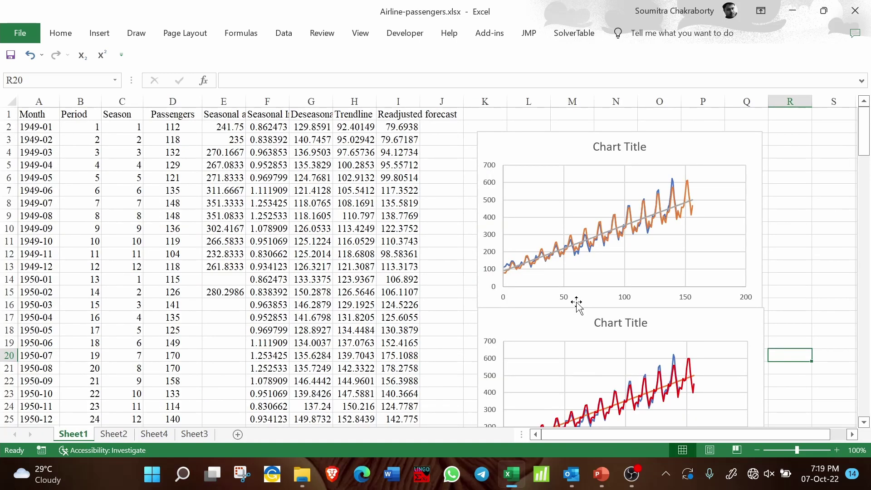
click(193, 436)
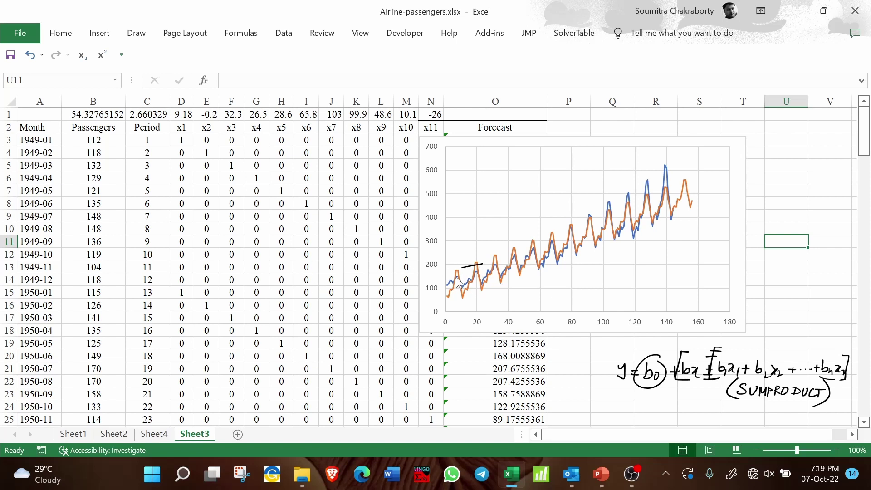
Trace ink lines along the peaks and troughs of the actual passengers series on the chart
drag(537, 249, 565, 234)
drag(618, 203, 624, 201)
drag(575, 217, 628, 153)
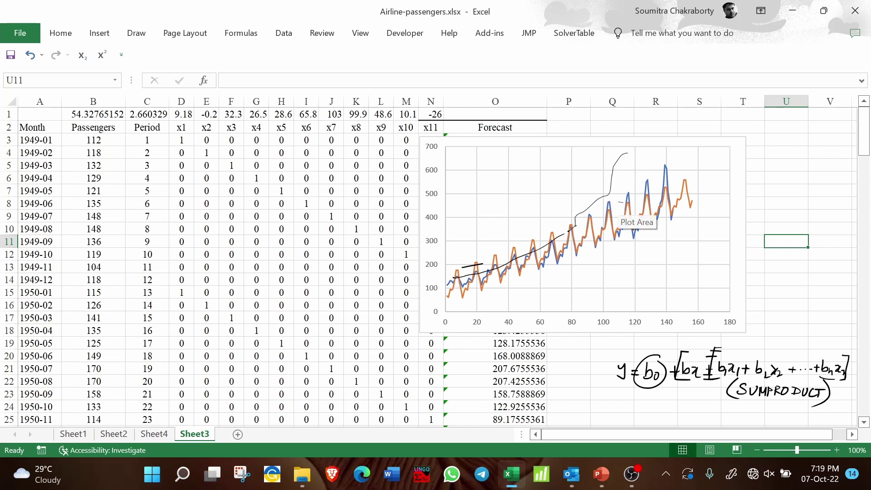
drag(652, 178, 667, 164)
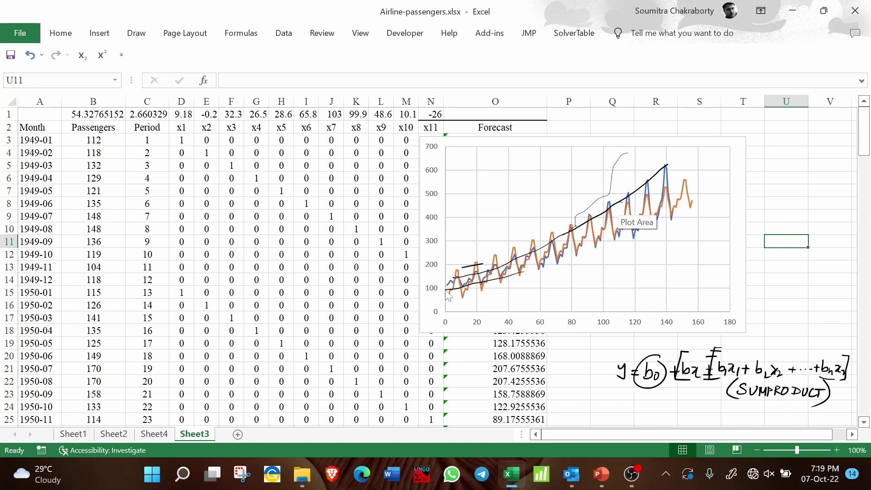
drag(656, 228, 713, 205)
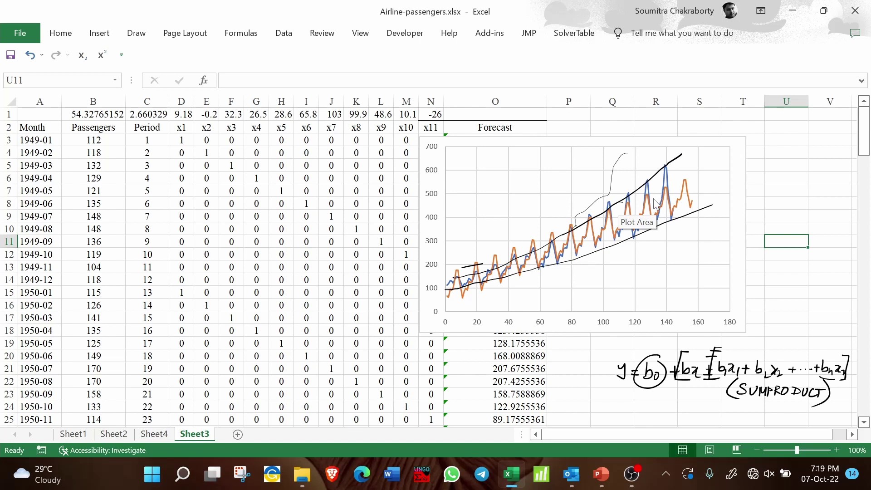
Trace ink lines along the peaks and troughs of the orange Forecast series and mark the spread at its end with a vertical arrow
mouse_move(464, 268)
mouse_down()
mouse_move(452, 273)
mouse_move(570, 222)
mouse_up()
drag(656, 187, 693, 174)
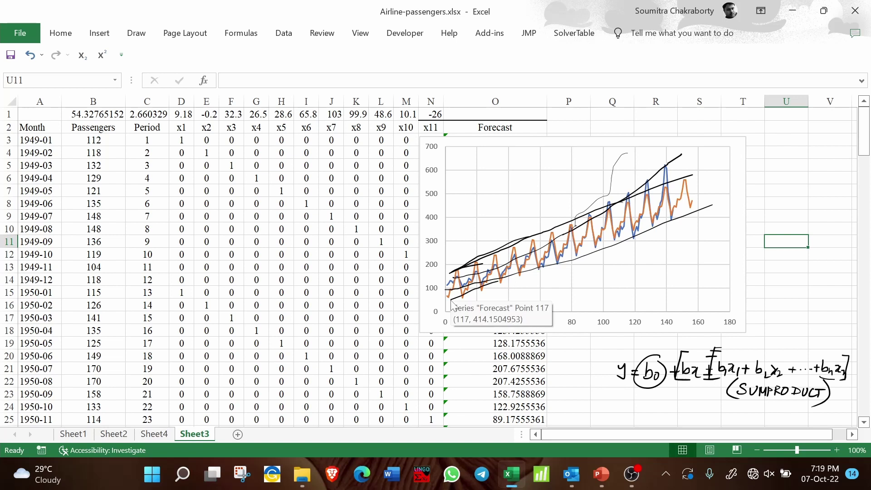
drag(518, 272, 570, 254)
mouse_move(647, 222)
mouse_down()
mouse_move(703, 201)
mouse_move(693, 188)
mouse_move(693, 202)
mouse_move(697, 182)
mouse_up()
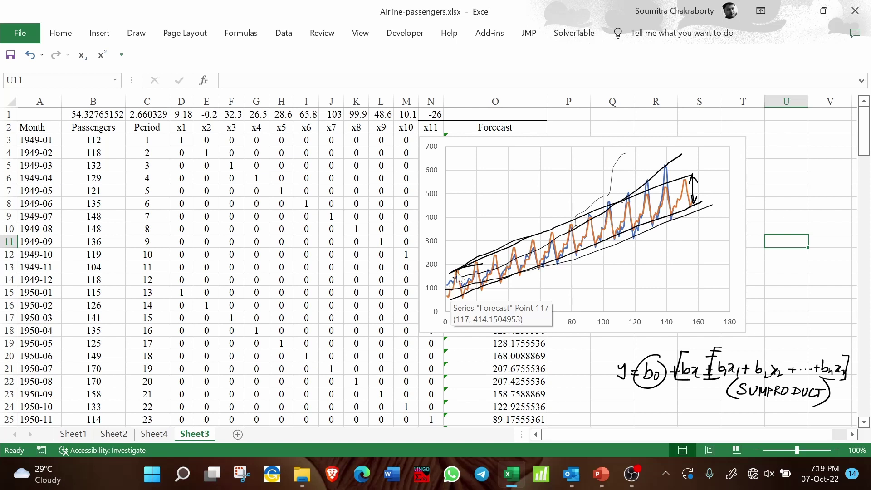
Draw double-headed ink arrows marking the spread at the start of the series and the actual series' wider spread at the end
drag(458, 291, 466, 291)
mouse_move(682, 154)
mouse_down()
mouse_move(690, 147)
mouse_move(701, 203)
mouse_up()
drag(693, 155, 704, 156)
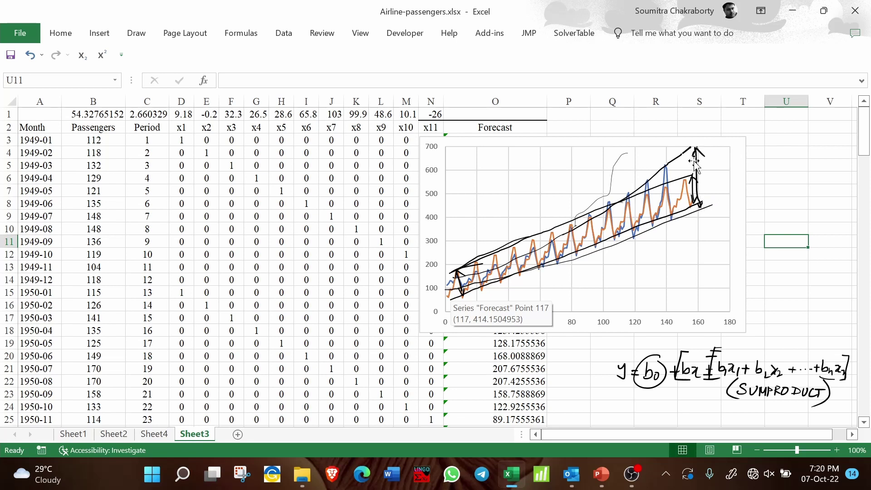
click(794, 167)
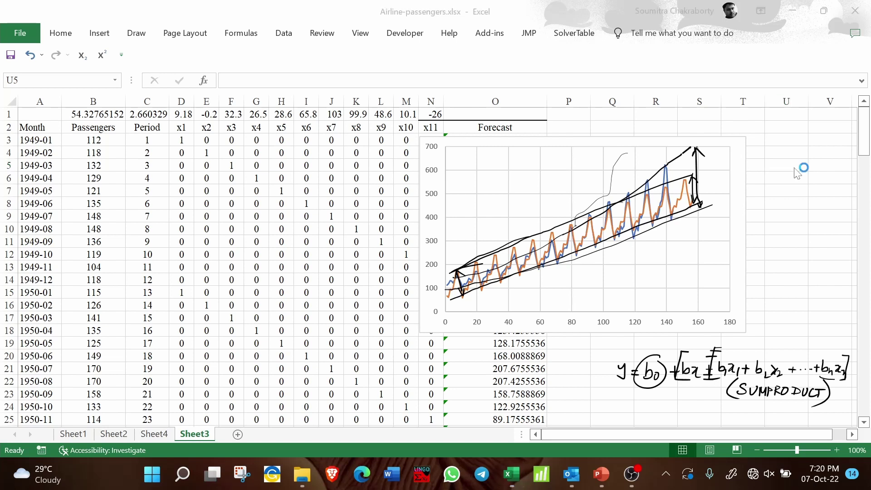
click(794, 167)
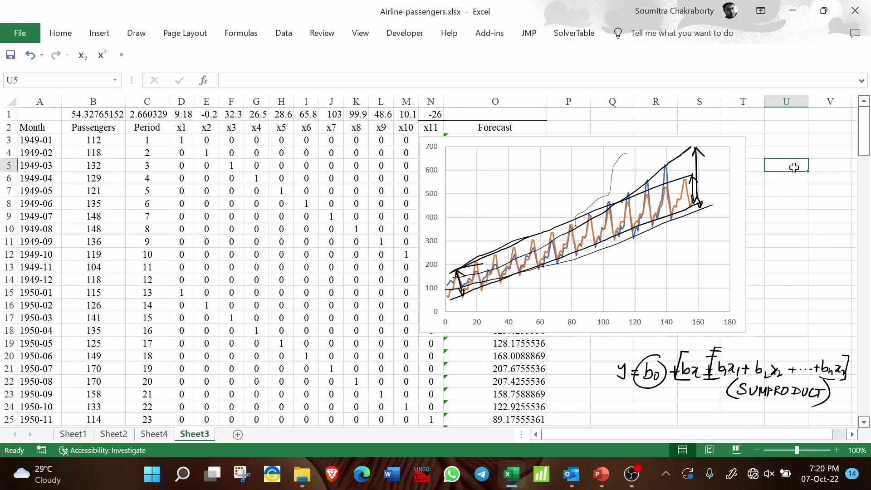
Move the chart to span columns O to U and delete the ink strokes drawn over it
drag(621, 138, 674, 143)
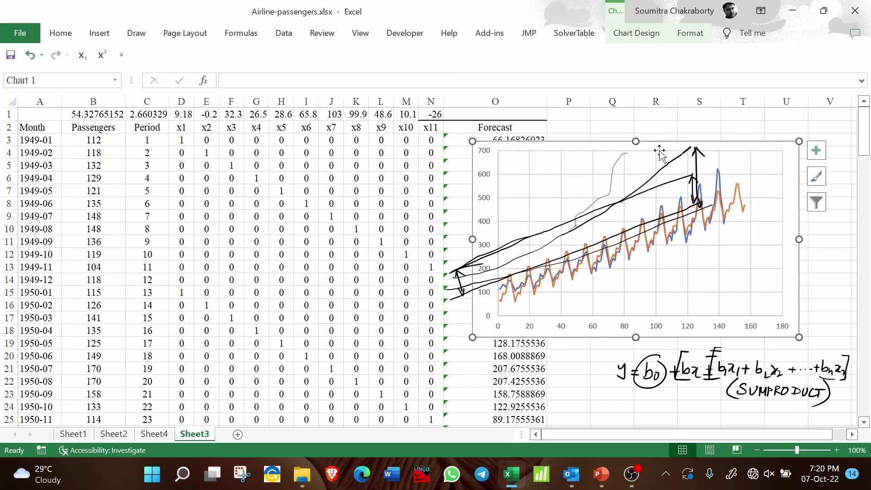
click(587, 221)
key(Delete)
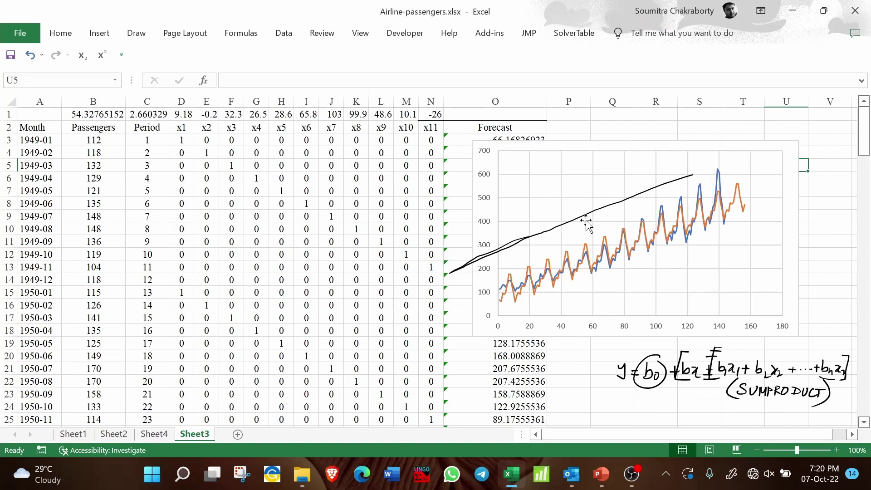
click(586, 221)
key(Delete)
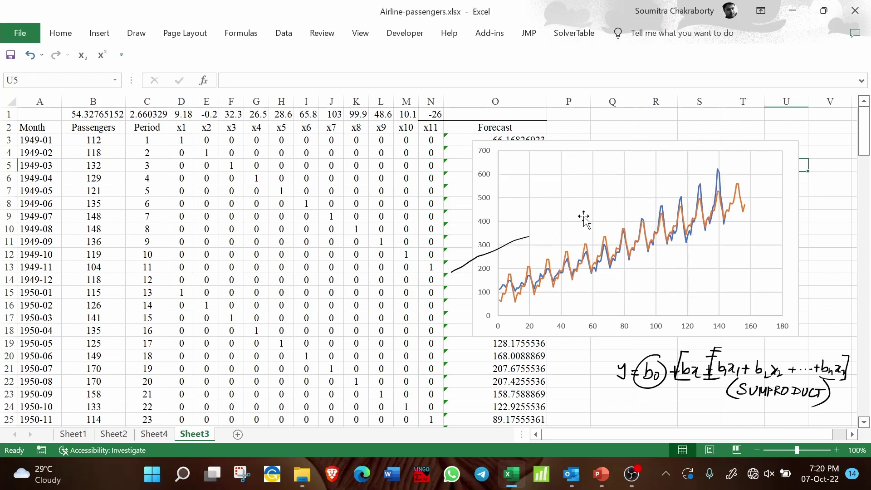
click(527, 239)
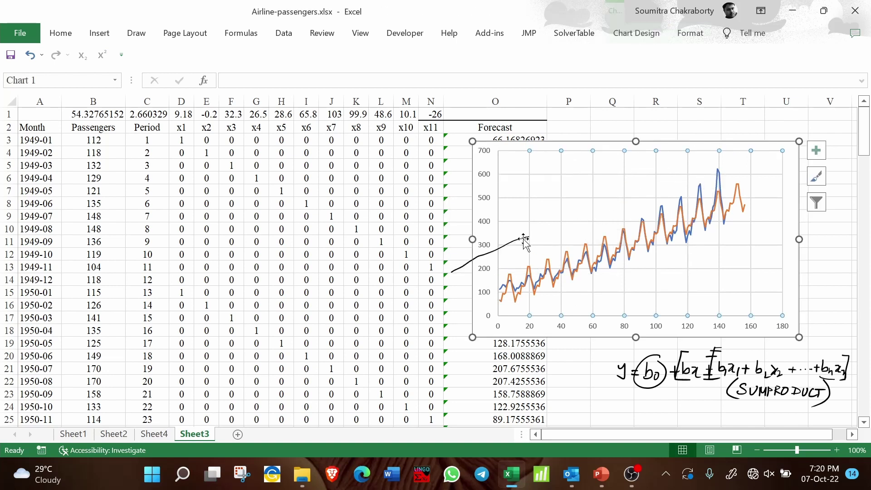
click(523, 240)
key(Delete)
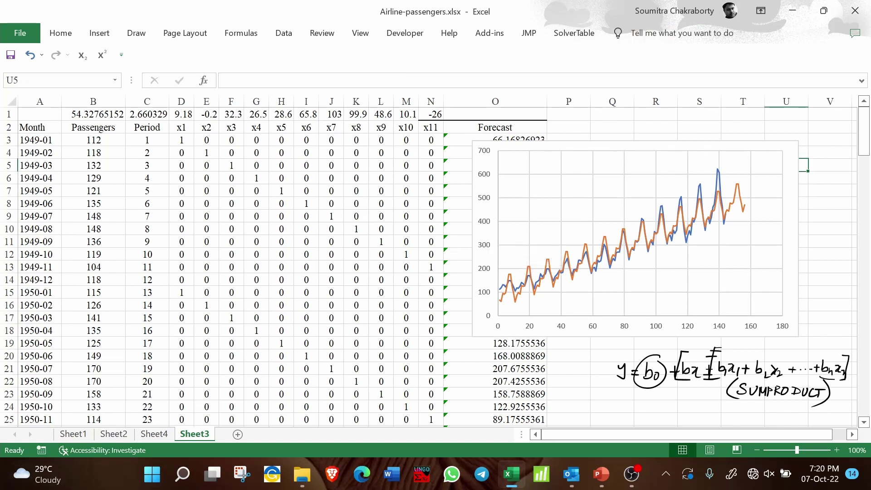
Review the Sheet1 and Sheet2 forecast charts once more and return to the regression forecast on Sheet3
click(81, 435)
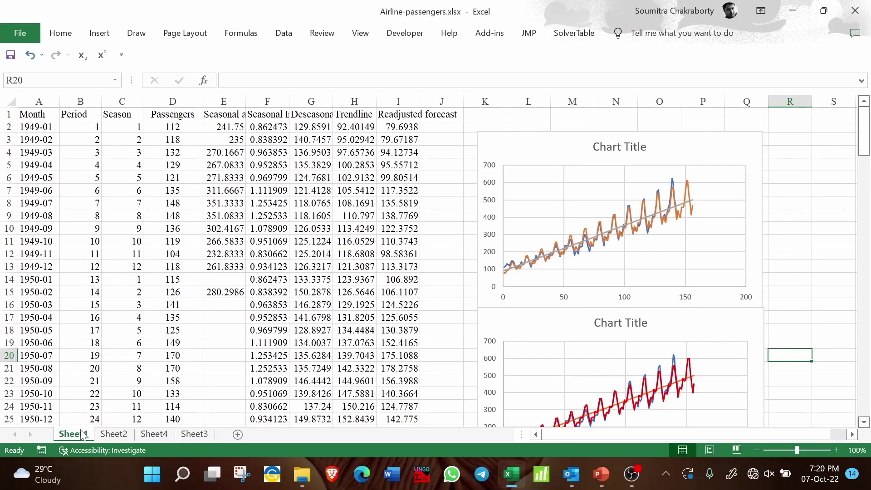
click(113, 435)
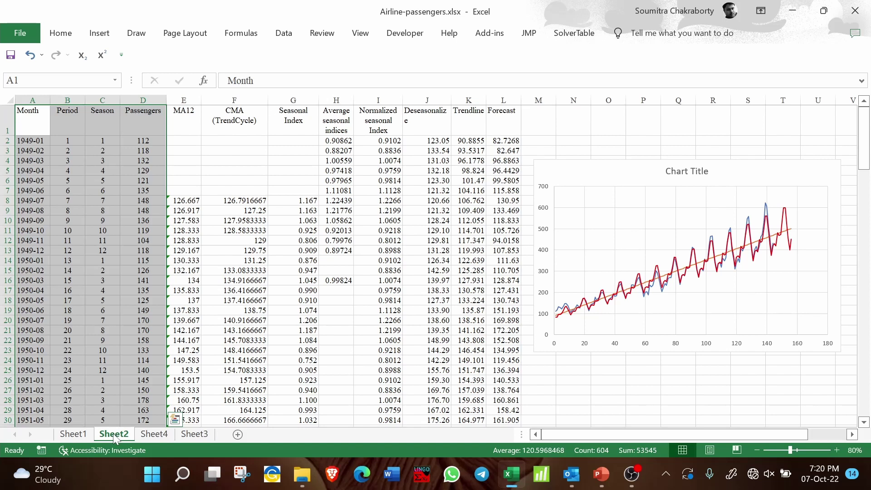
click(199, 436)
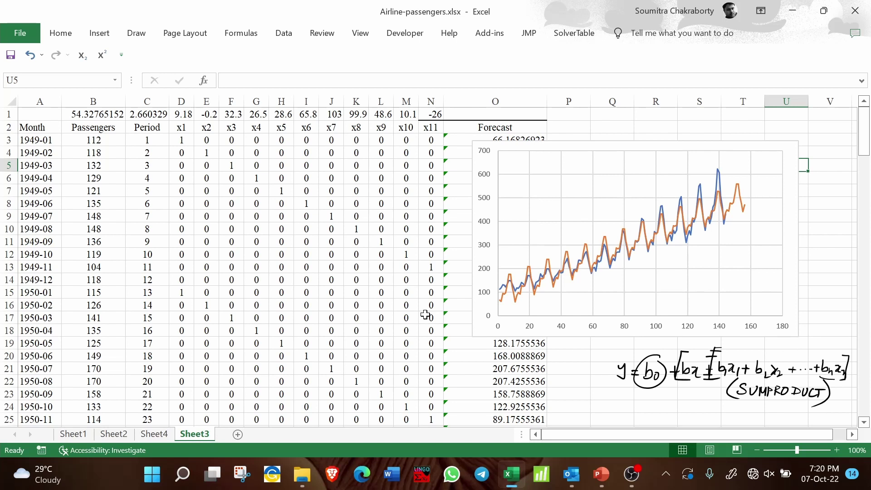
mouse_move(509, 289)
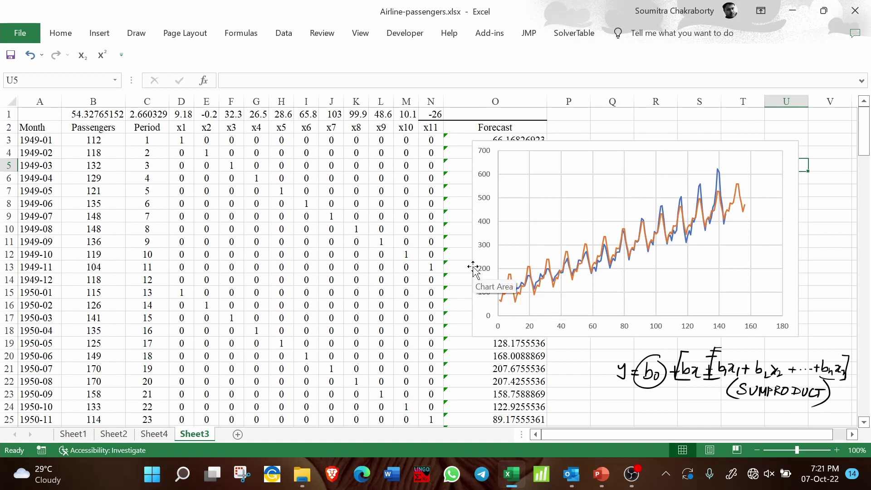
click(572, 384)
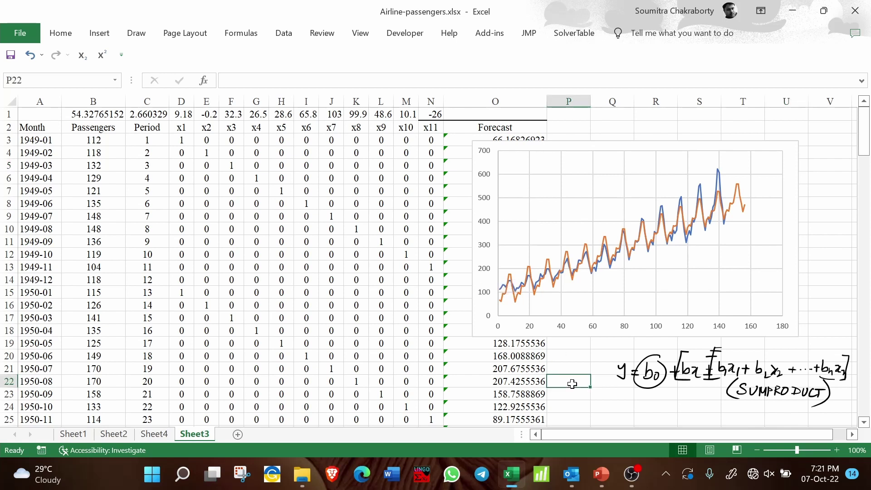